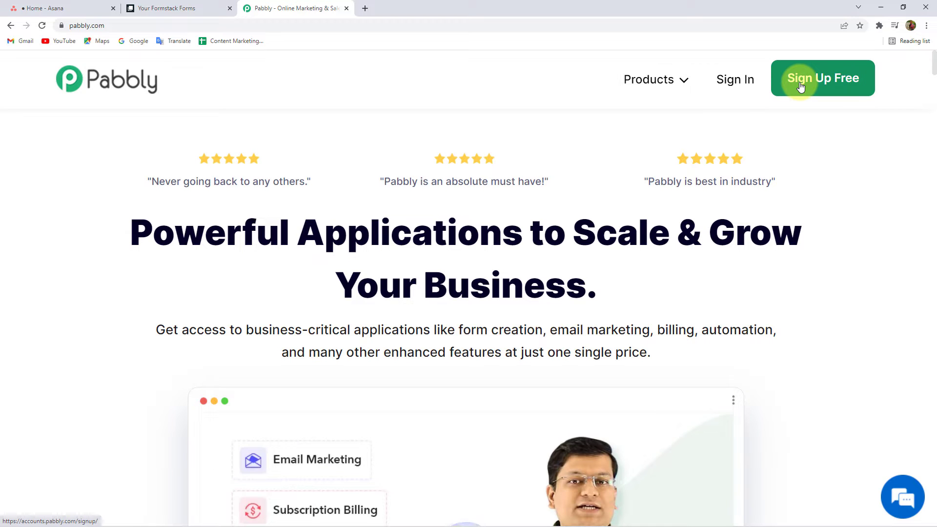
Sign in to Pabbly, open Pabbly Connect and create a workflow named "Formstack to Asana"
click(742, 84)
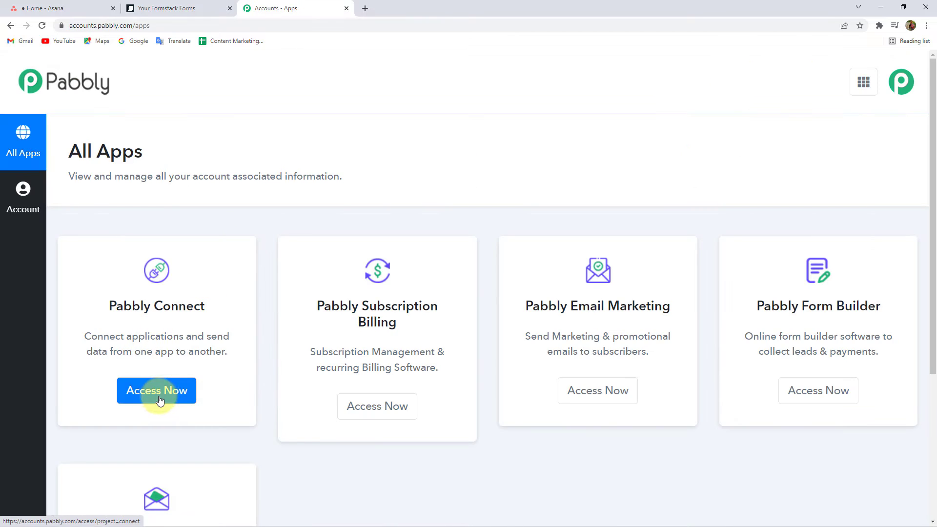
click(165, 398)
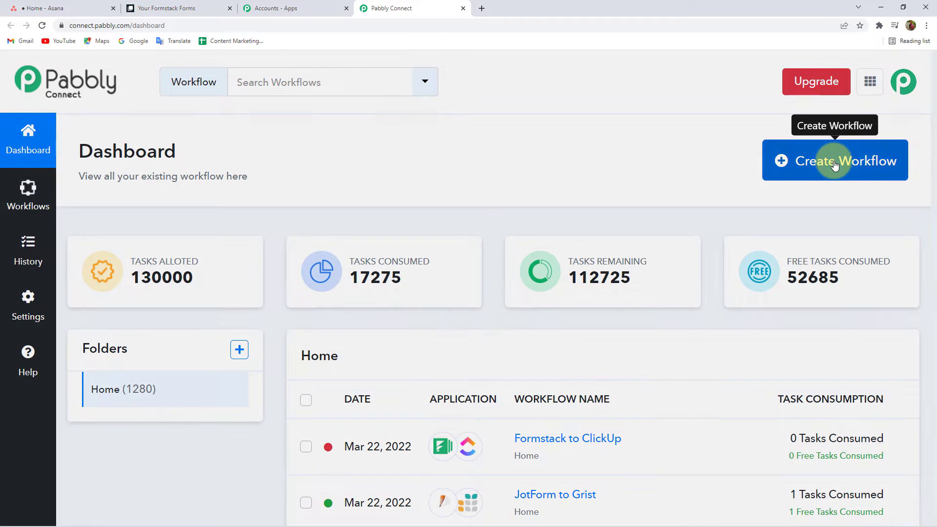
click(833, 162)
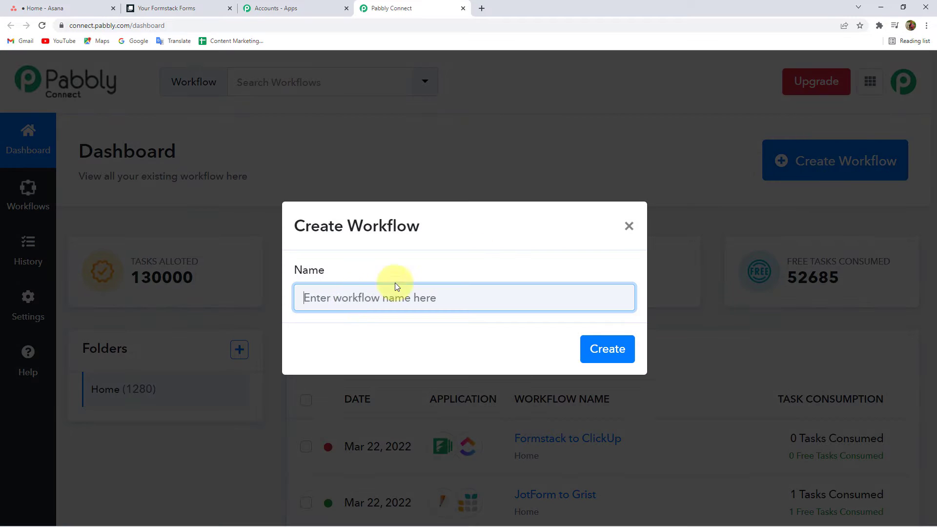
click(358, 299)
text(Formstack to Asana)
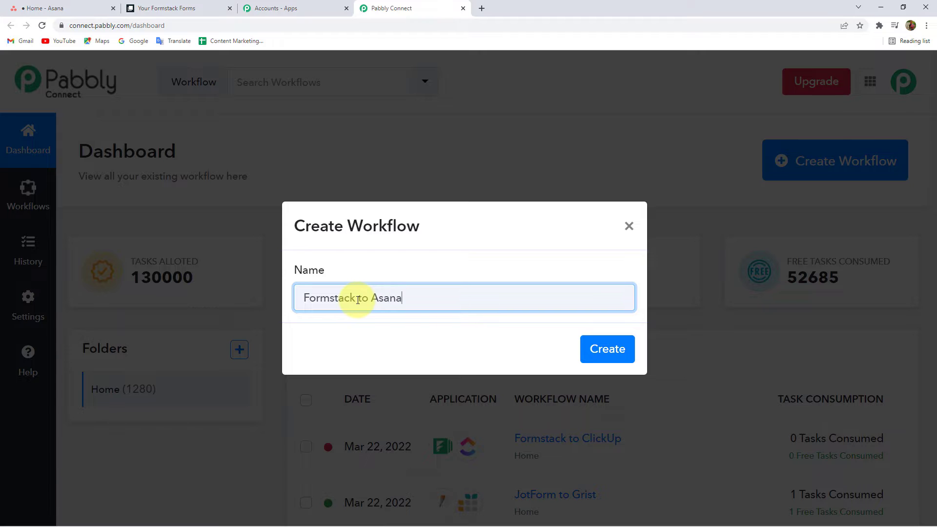
text(rstack to Asana)
key(Return)
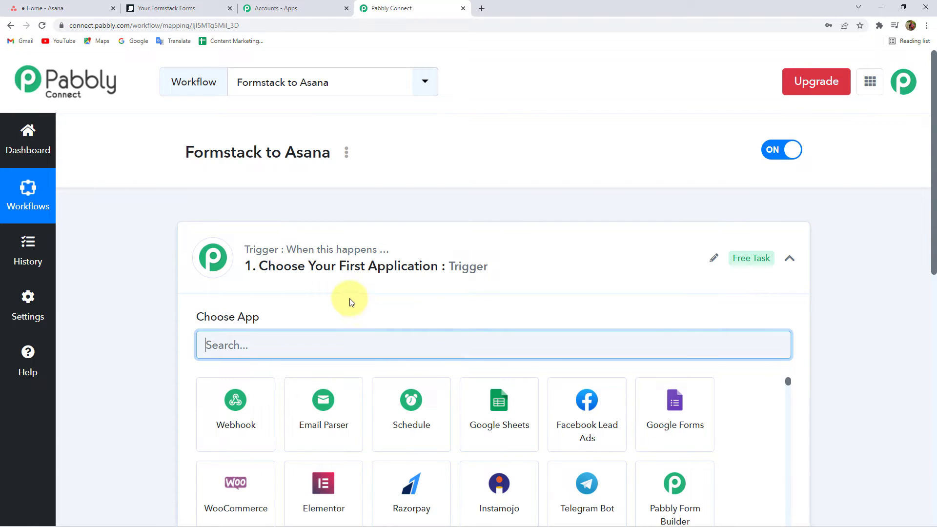
Set the workflow's trigger to the Formstack app with the New Form Submission event
click(284, 272)
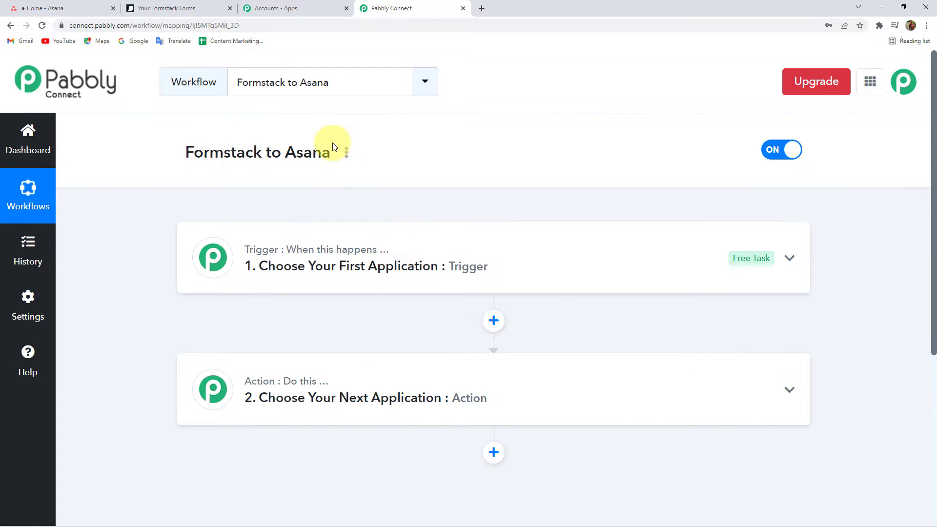
click(285, 261)
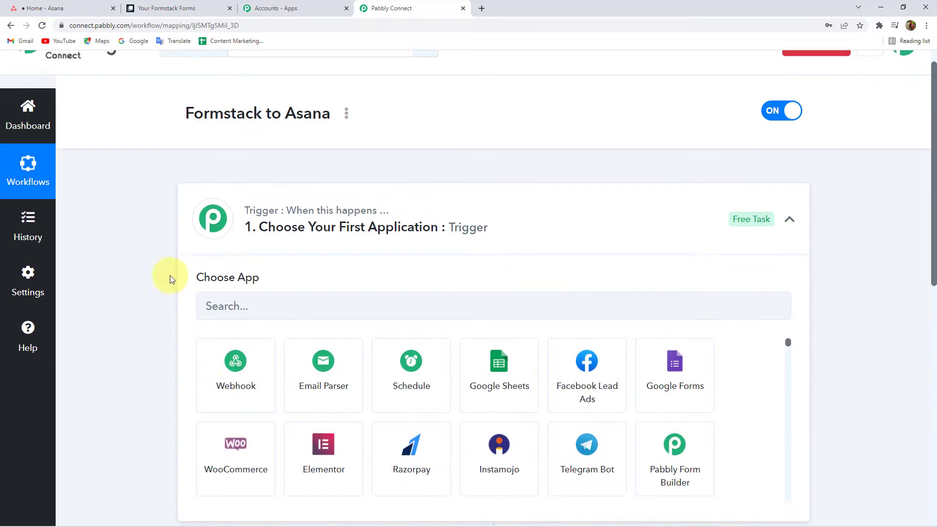
scroll(251, 191, down, 3)
click(256, 191)
text(Formsd)
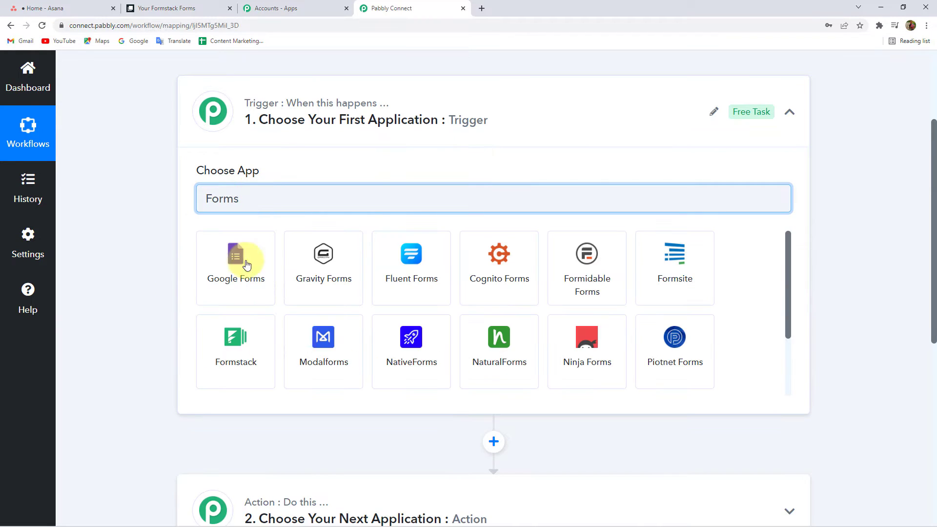
click(239, 333)
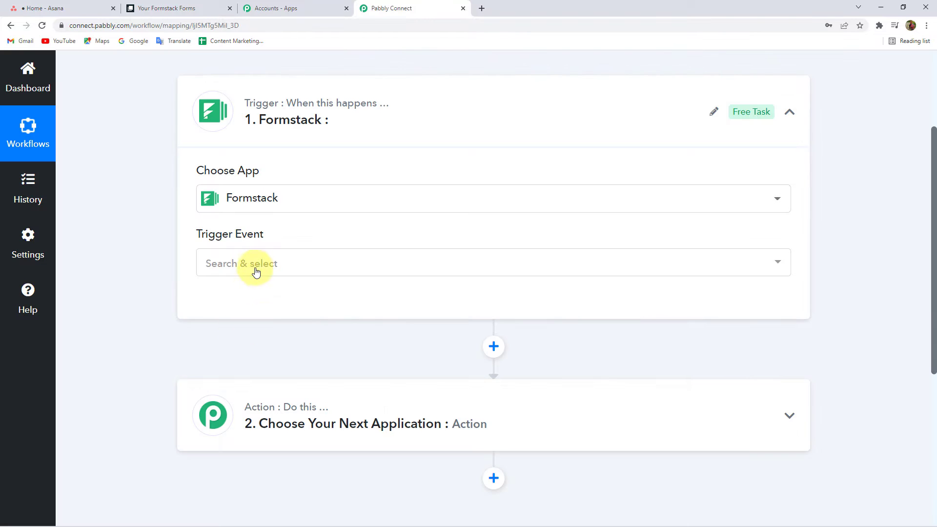
click(257, 271)
click(266, 342)
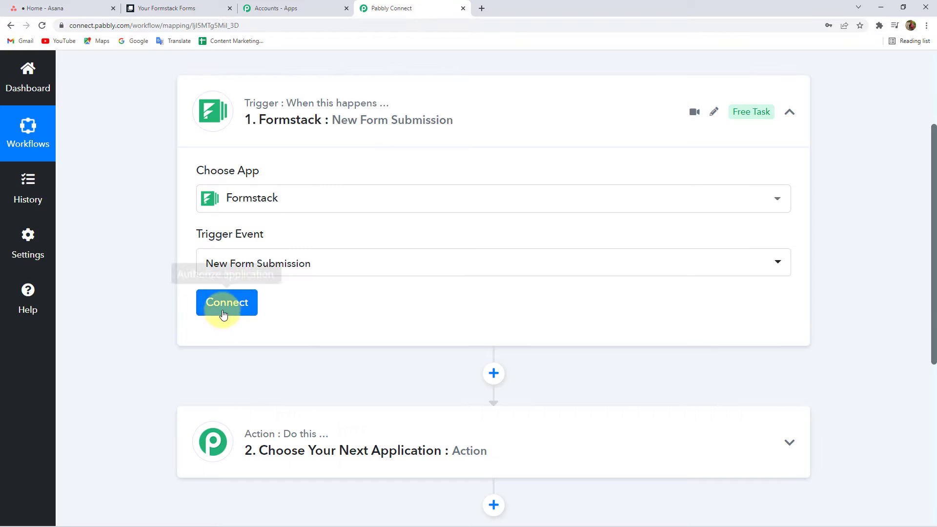
Add a new Formstack connection for the trigger and authorize Pabbly Connect to access the Formstack account
click(224, 313)
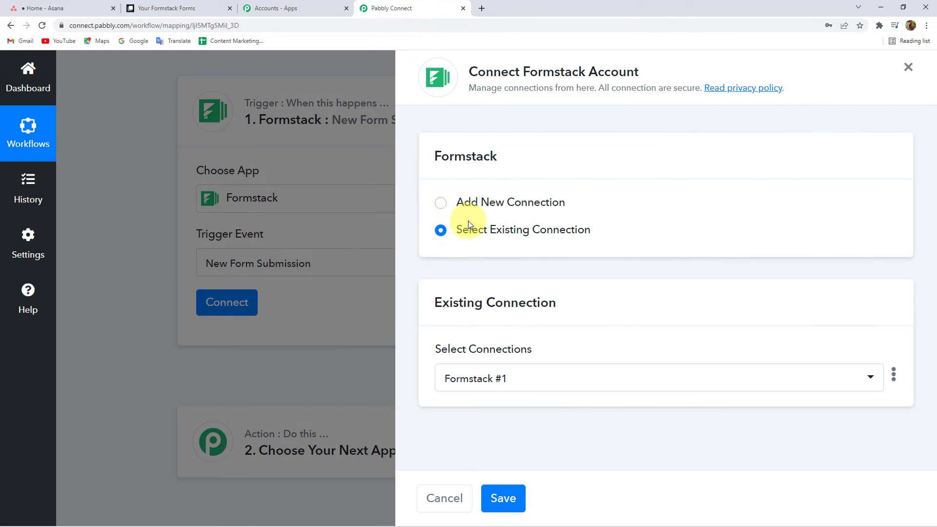
click(471, 203)
click(496, 356)
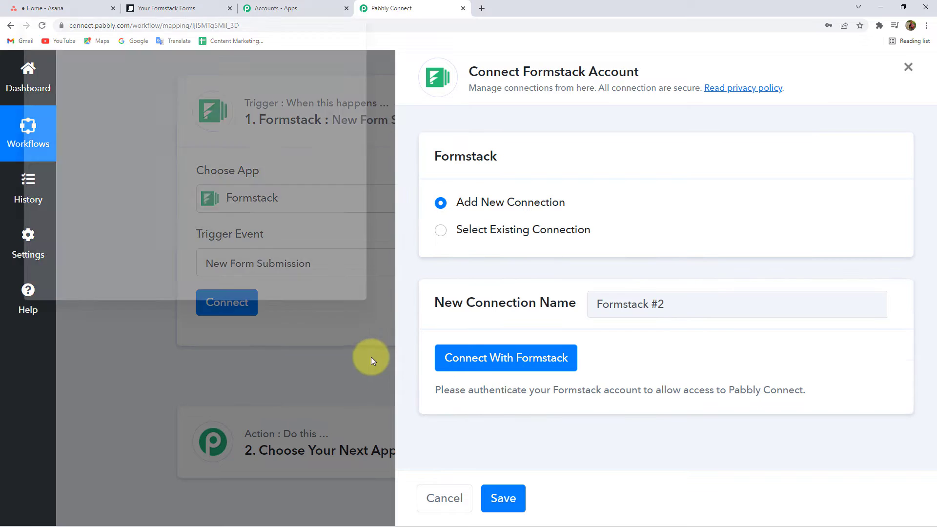
scroll(188, 299, down, 5)
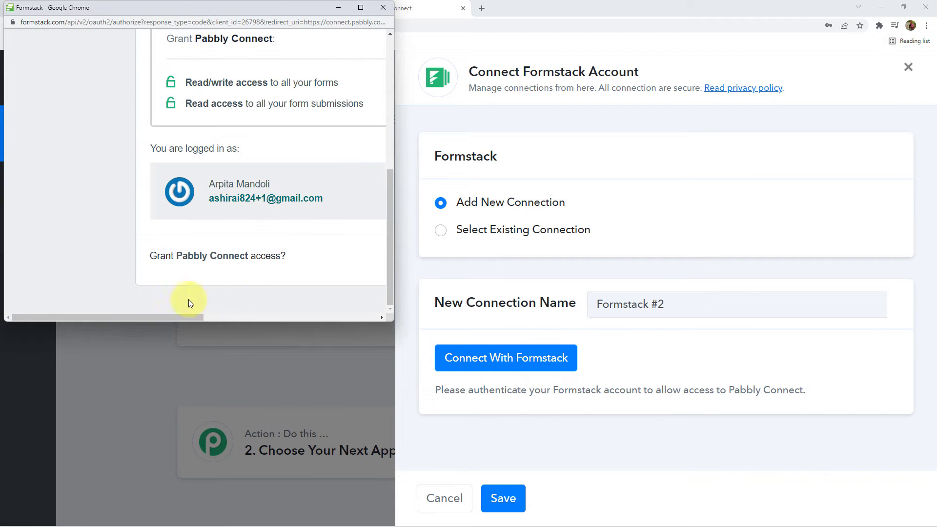
drag(197, 319, 371, 318)
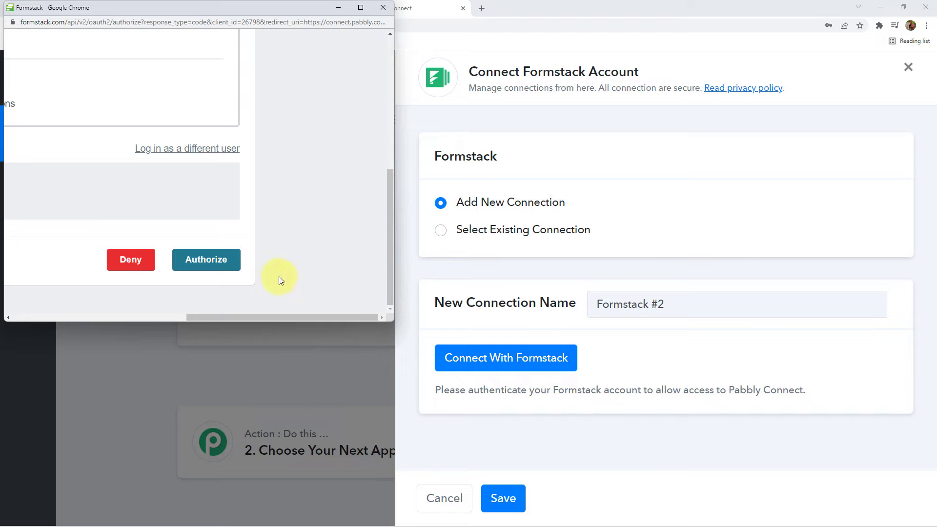
click(219, 262)
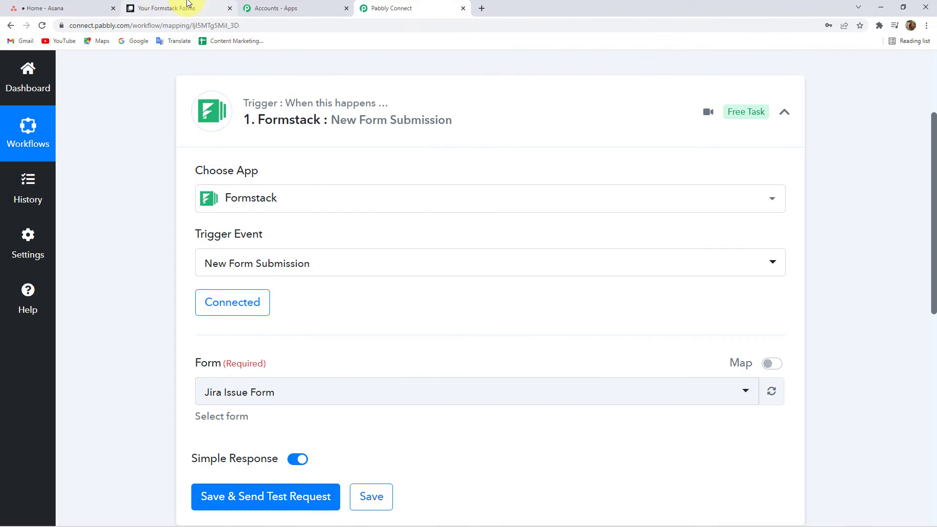
Compare the forms in the Formstack account with the form choices offered in the Pabbly Connect trigger
click(188, 6)
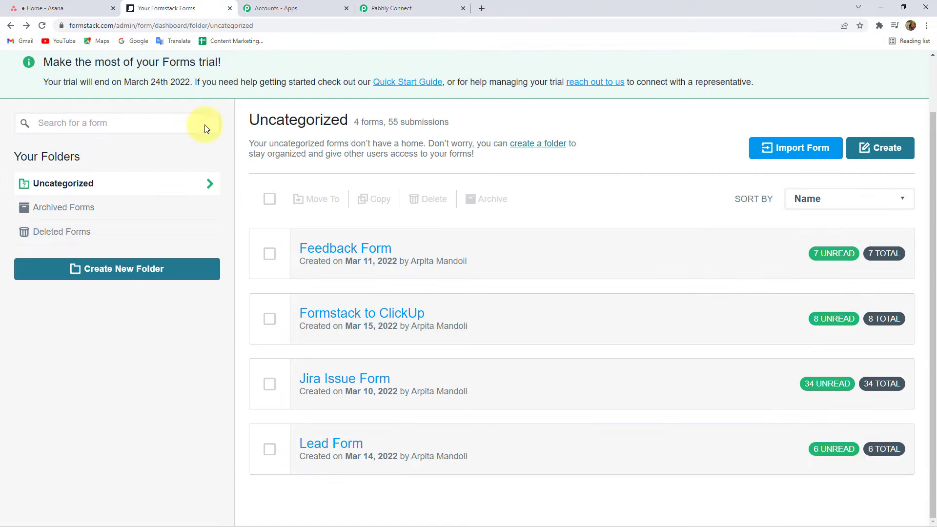
click(397, 8)
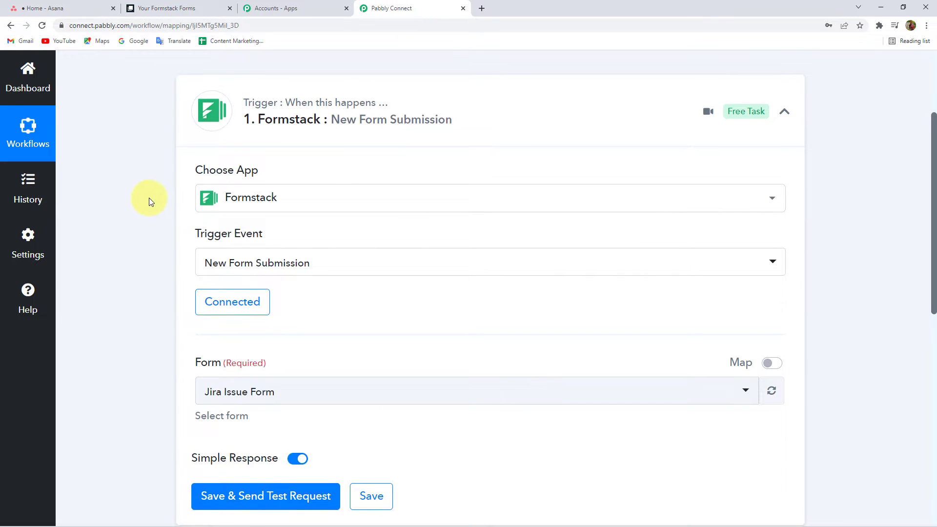
scroll(149, 200, down, 2)
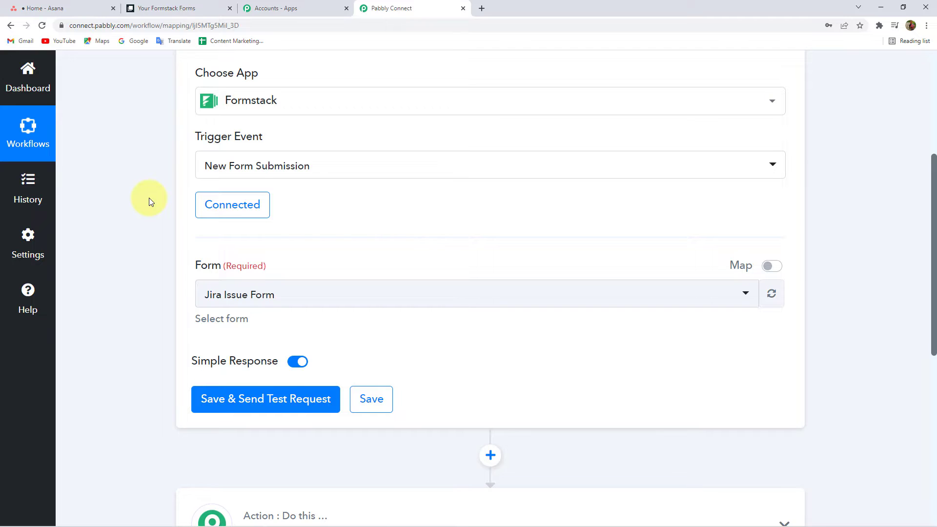
scroll(150, 201, down, 1)
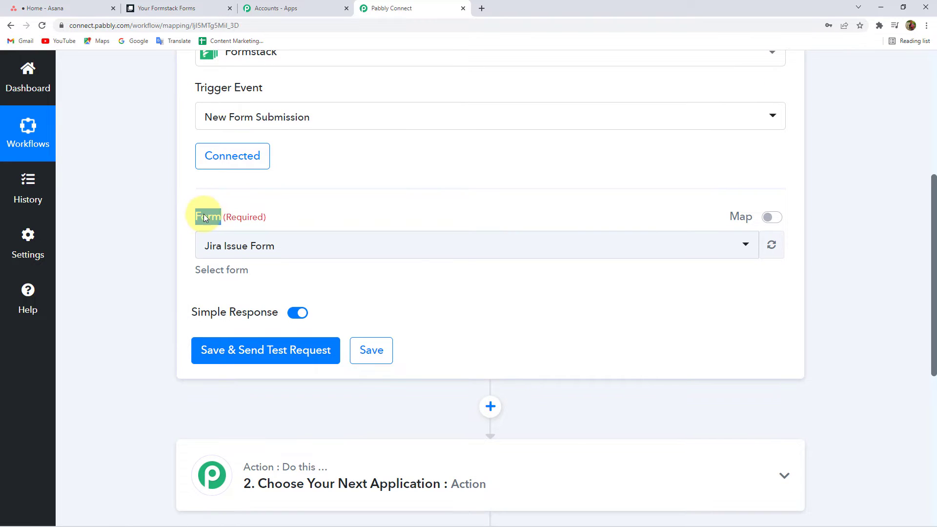
click(229, 247)
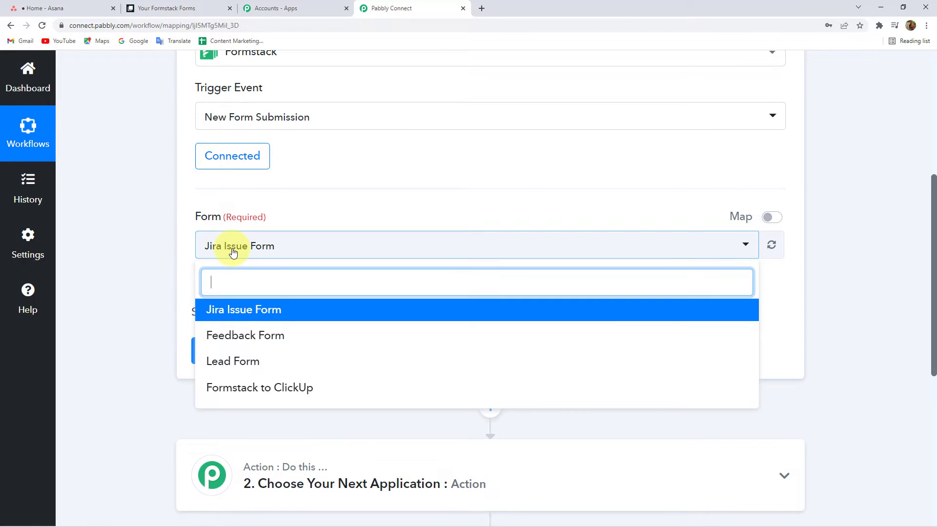
click(147, 214)
In Formstack, rename the "Formstack to ClickUp" form to "Formstack to Asana" and return to the forms list
click(163, 6)
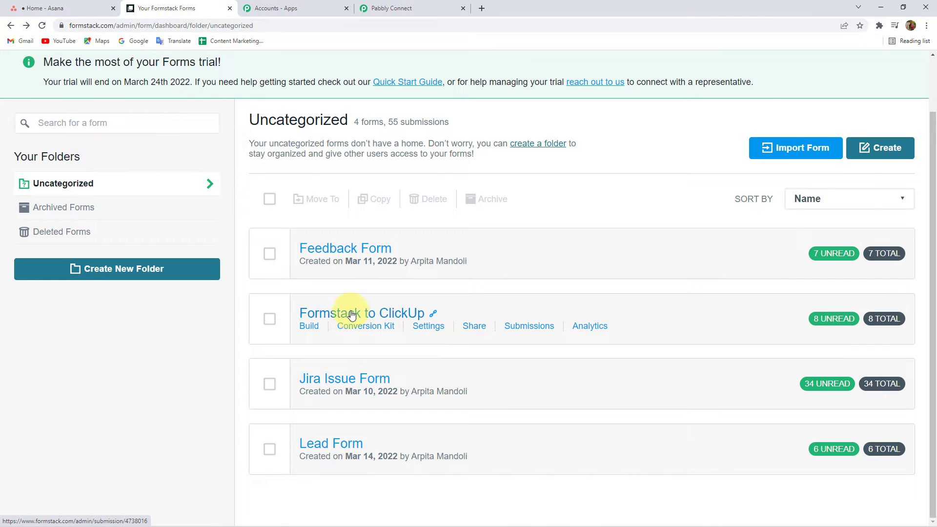
click(310, 328)
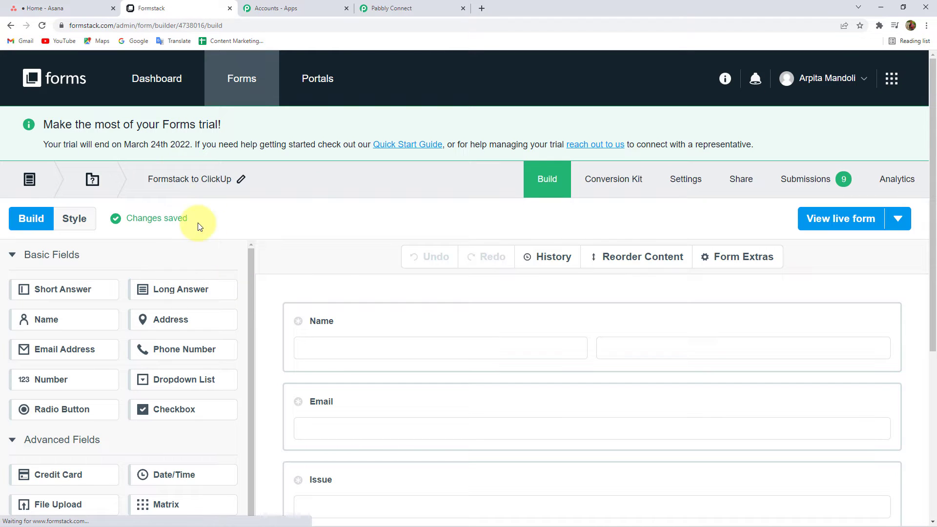
click(241, 179)
double_click(219, 180)
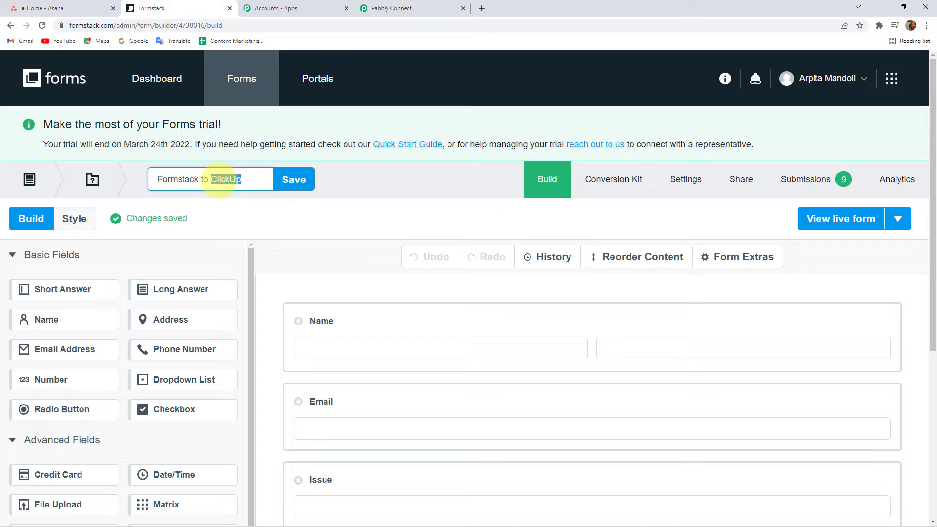
text(Asana)
key(Return)
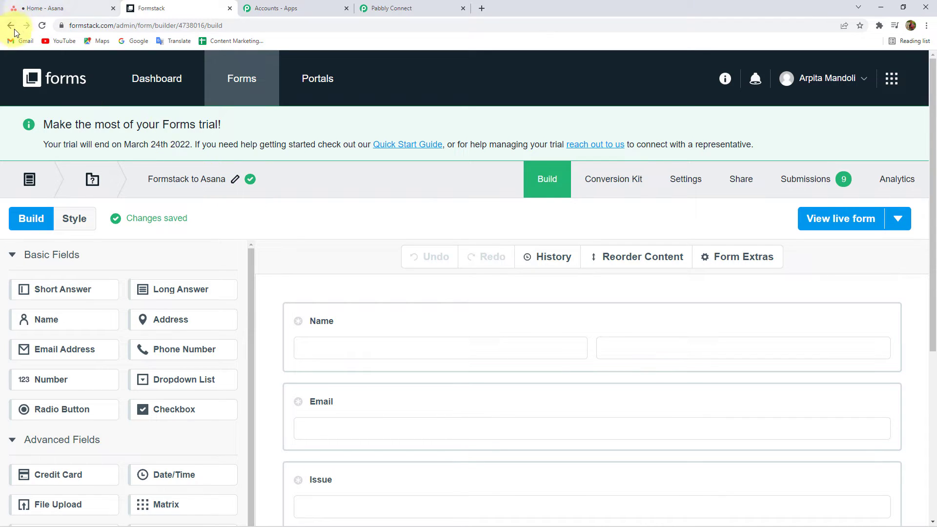
click(12, 27)
Back in Pabbly Connect, refresh the form list, choose "Formstack to Asana" as the trigger form, and save and send a test request
click(388, 8)
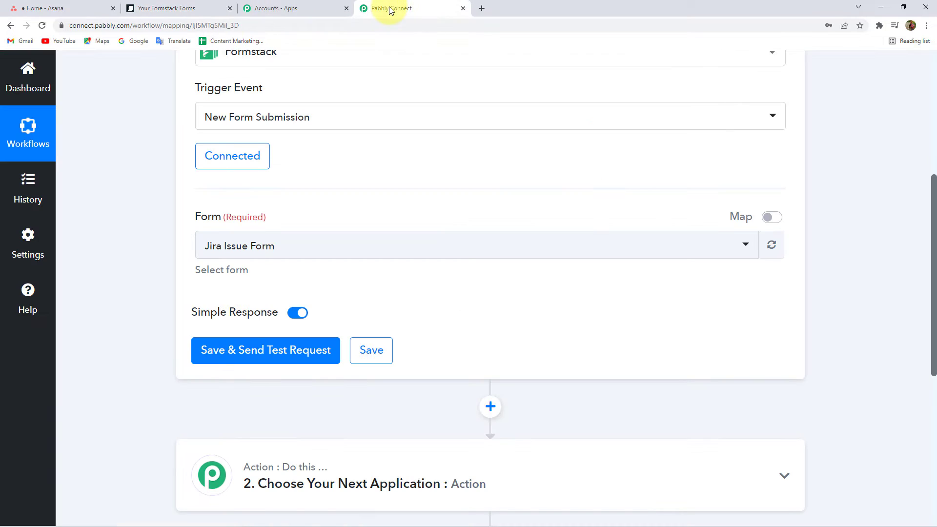
click(456, 245)
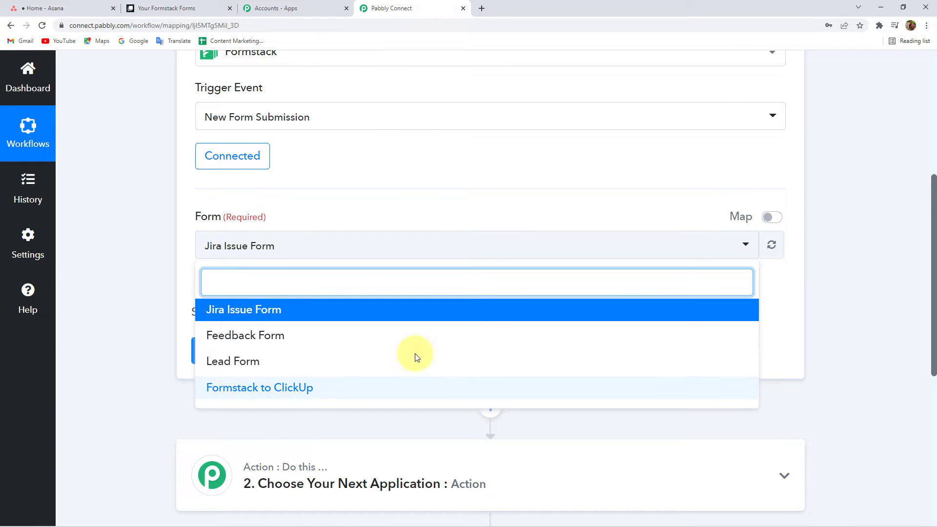
click(772, 245)
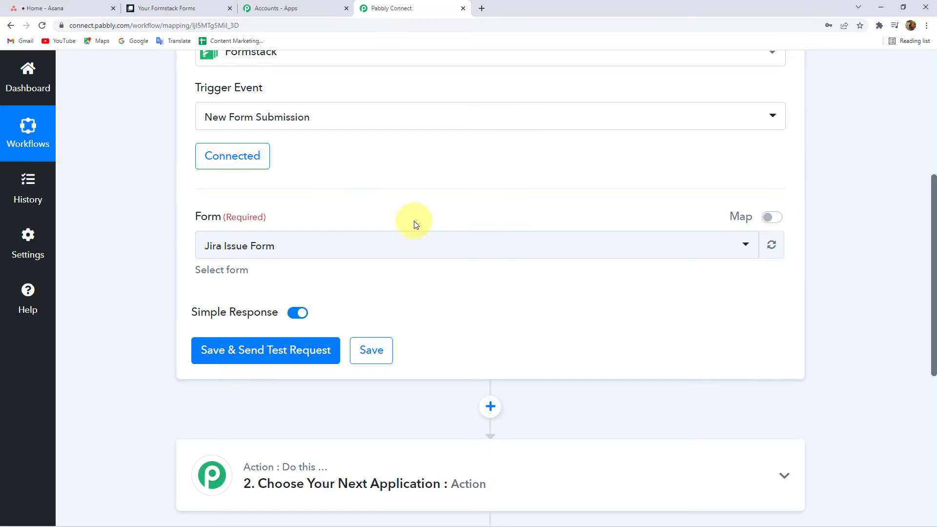
click(318, 246)
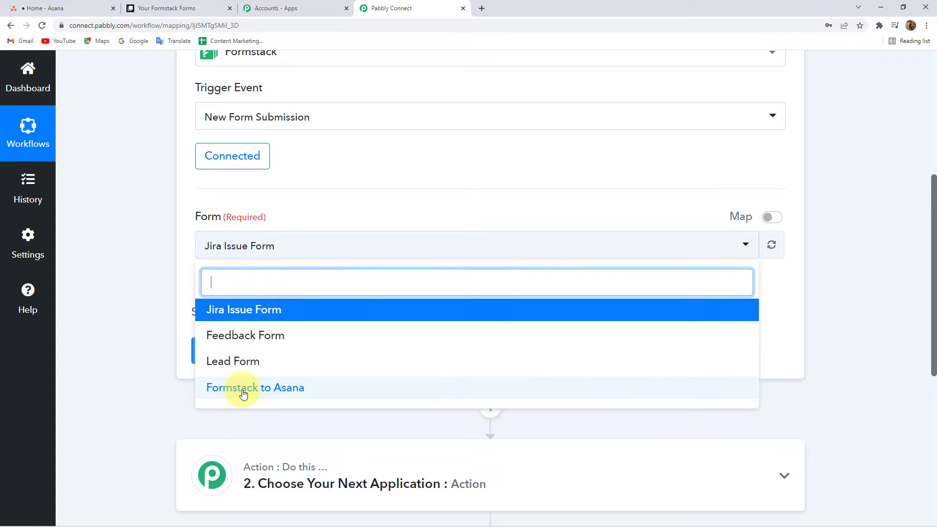
click(243, 394)
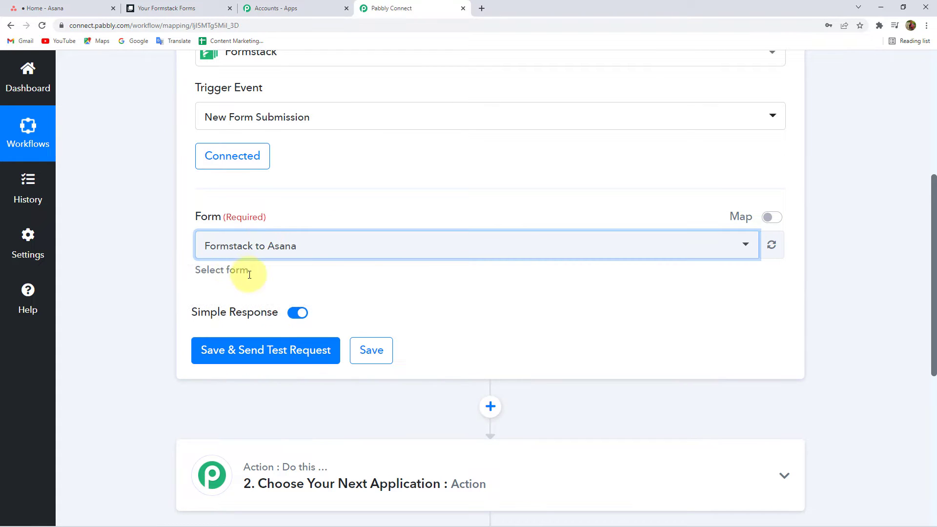
click(248, 350)
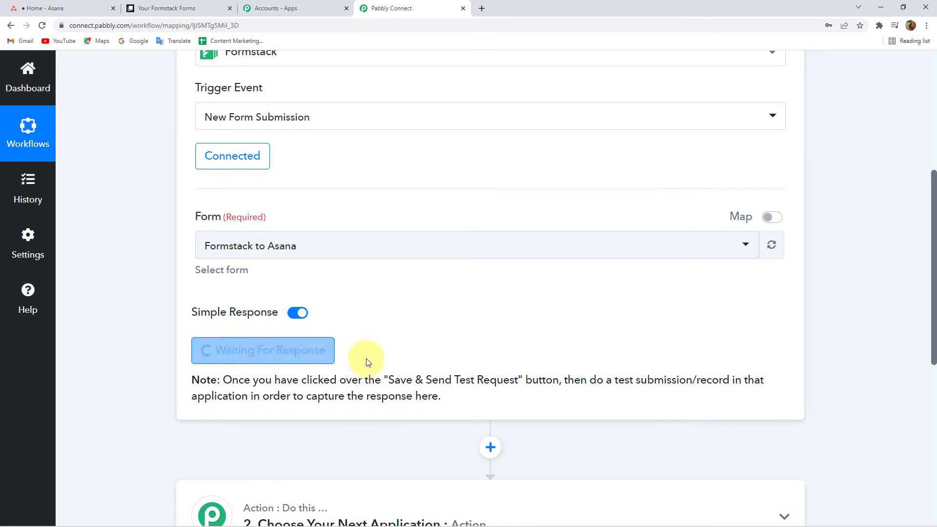
Switch to Formstack and open the live "Formstack to Asana" form in its own tab
click(130, 8)
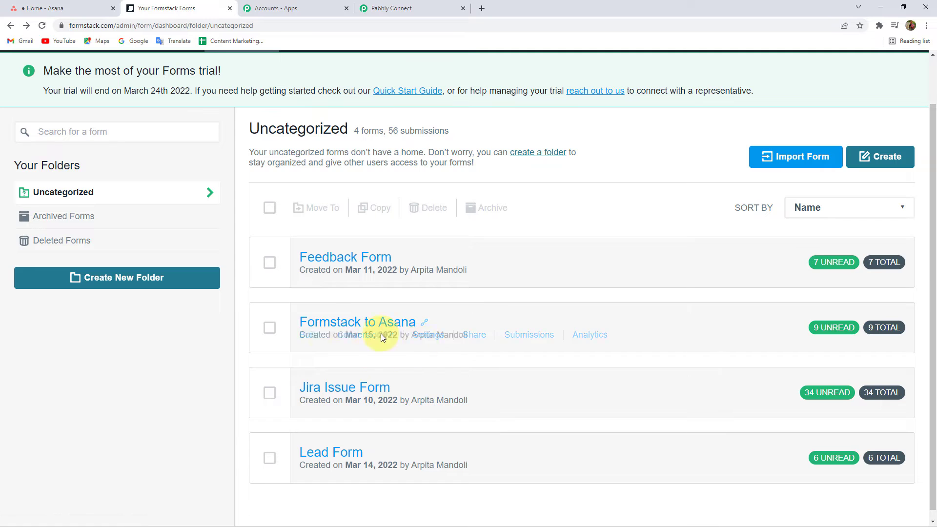
click(424, 322)
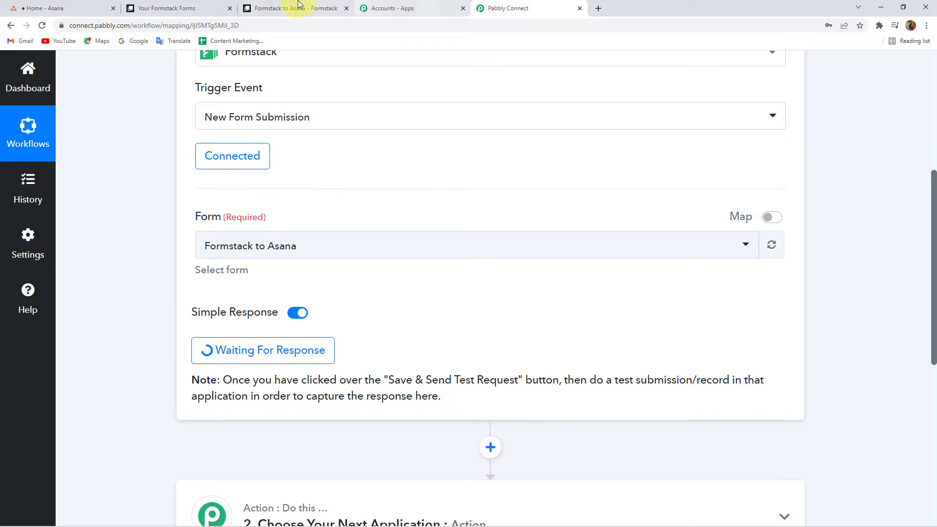
click(292, 8)
Fill in the submitter's name and email, issue "Java Issue" and description "Java is not working properly.", and submit the form
click(267, 125)
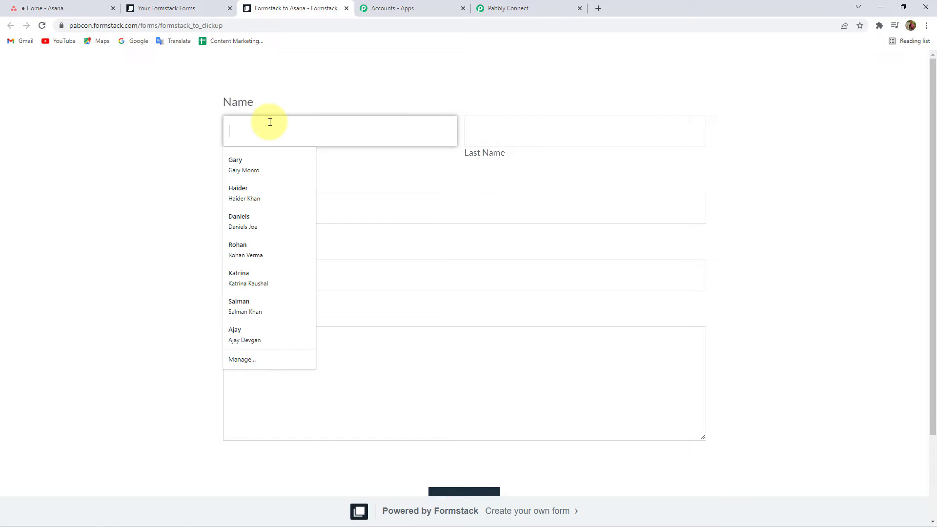
click(256, 161)
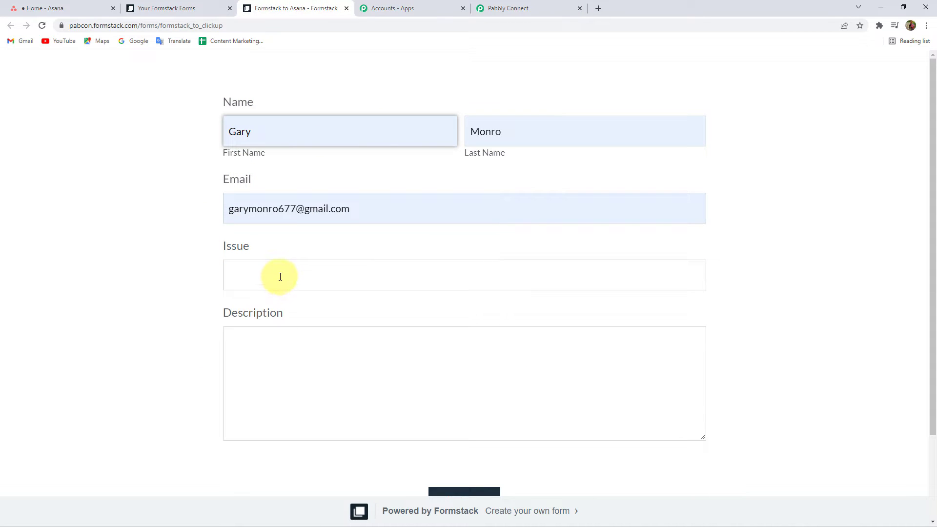
click(280, 276)
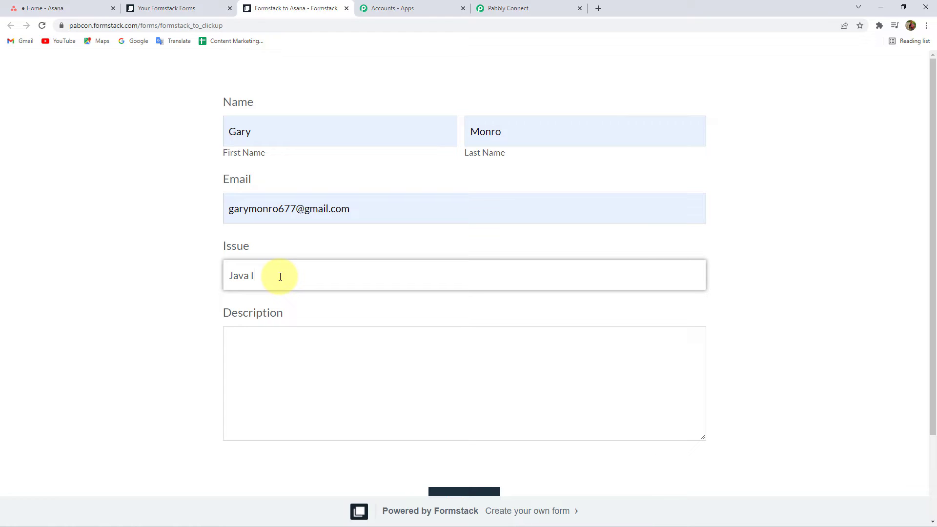
click(258, 356)
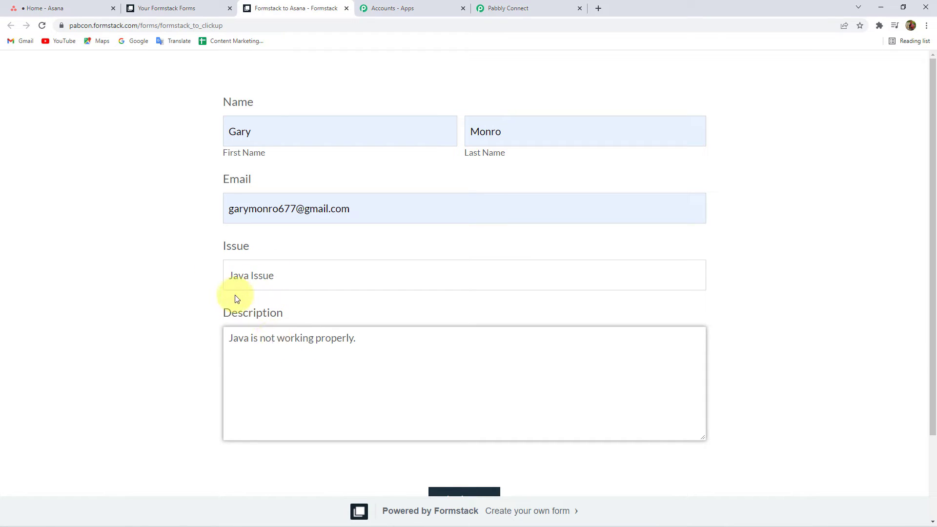
scroll(235, 295, down, 2)
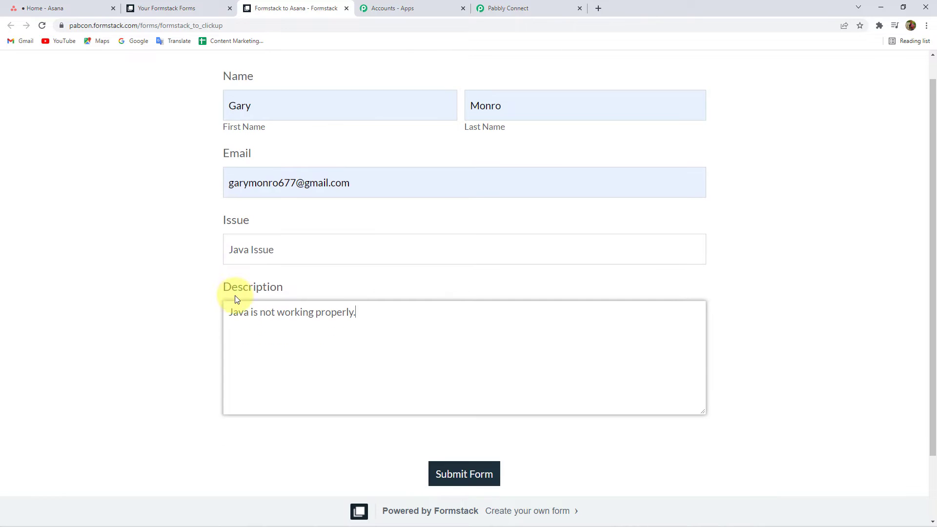
click(454, 400)
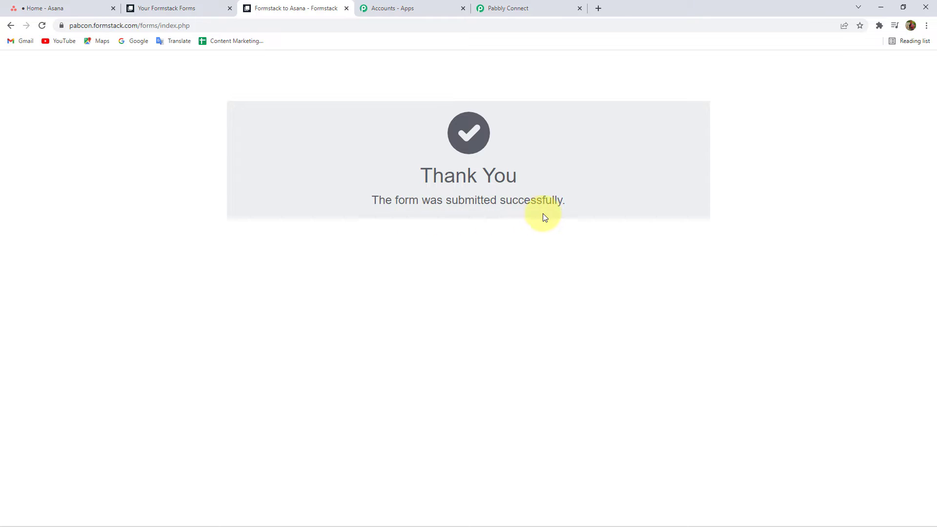
Back in Pabbly Connect, check the received trigger response for the submitted name, email, issue and description values
click(534, 5)
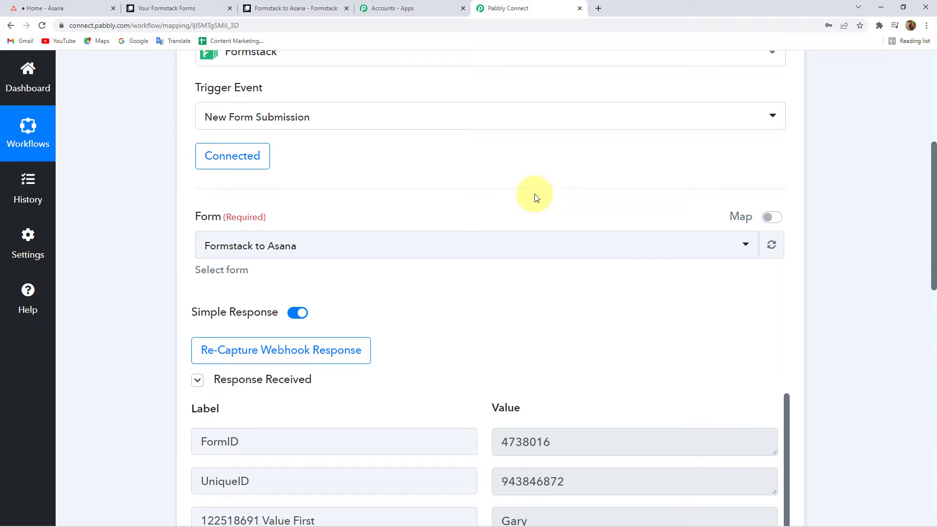
scroll(439, 236, down, 5)
scroll(164, 228, down, 1)
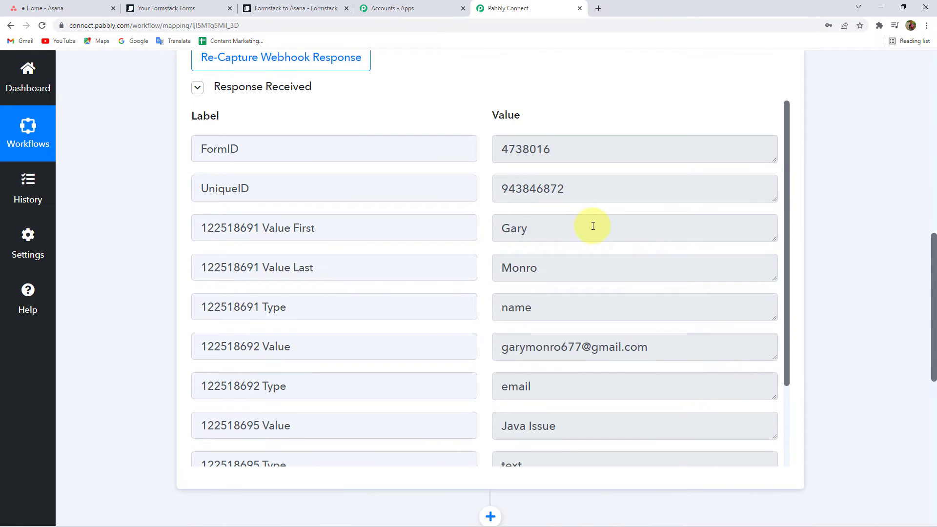
double_click(592, 226)
click(562, 268)
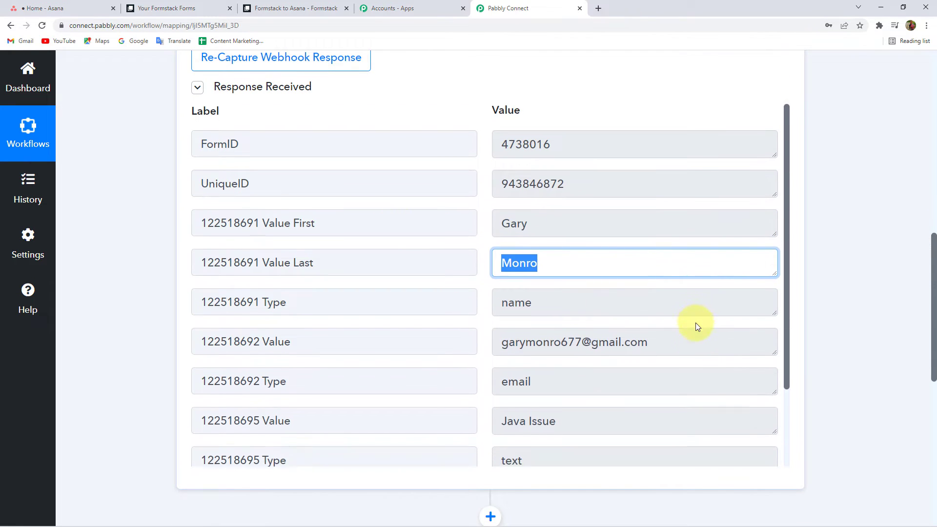
scroll(658, 313, down, 1)
click(638, 299)
scroll(585, 339, down, 1)
click(584, 339)
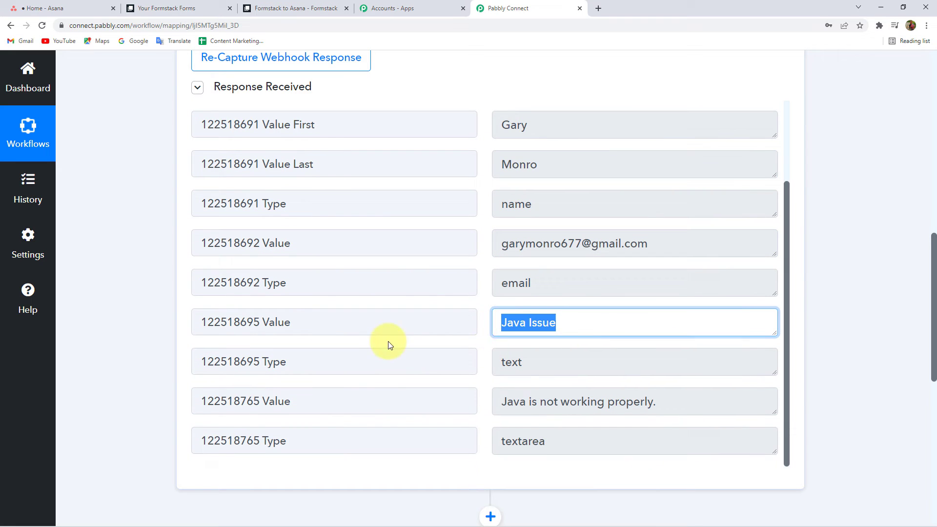
click(666, 408)
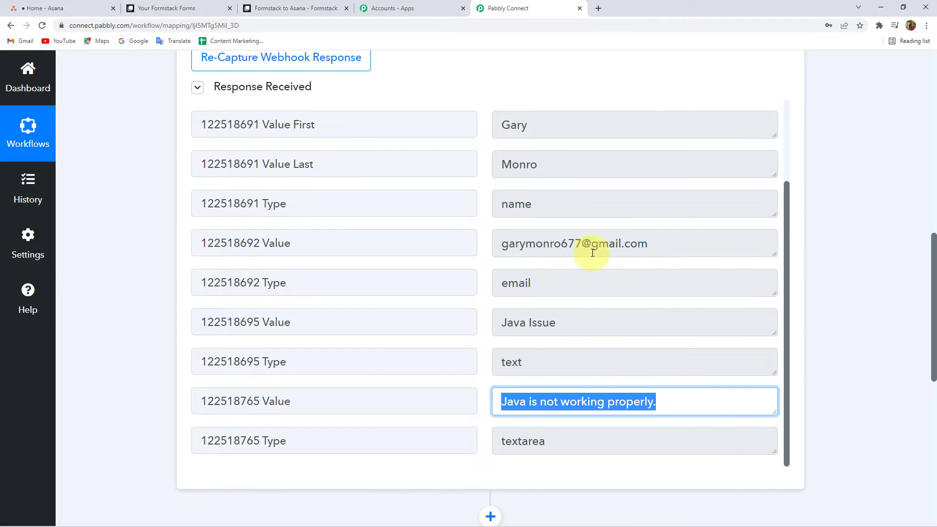
scroll(851, 248, down, 4)
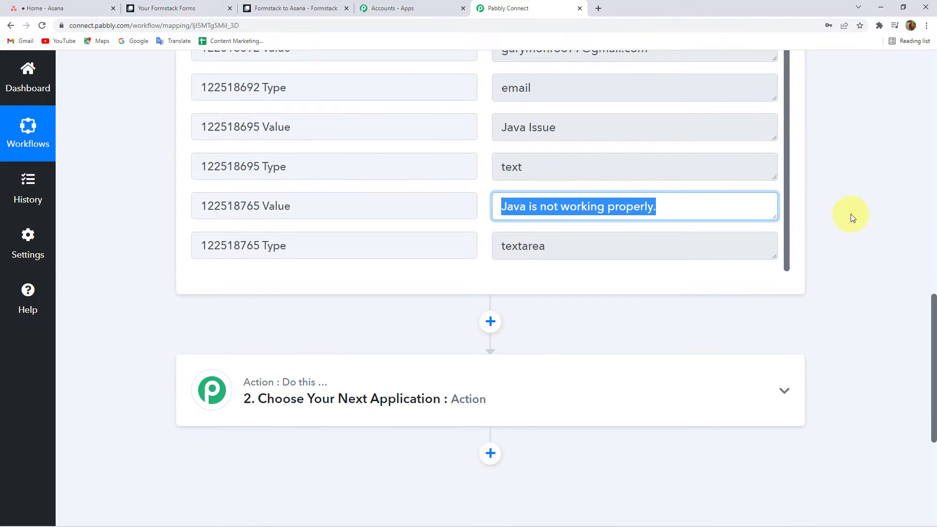
drag(569, 136, 391, 130)
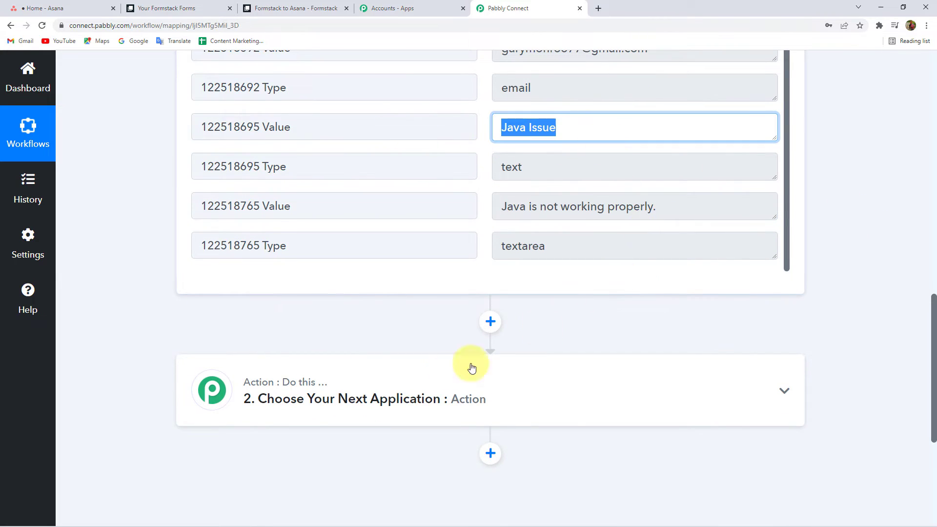
Set the workflow's second step to the Asana app with the "Create a Task" action event
click(403, 360)
click(234, 332)
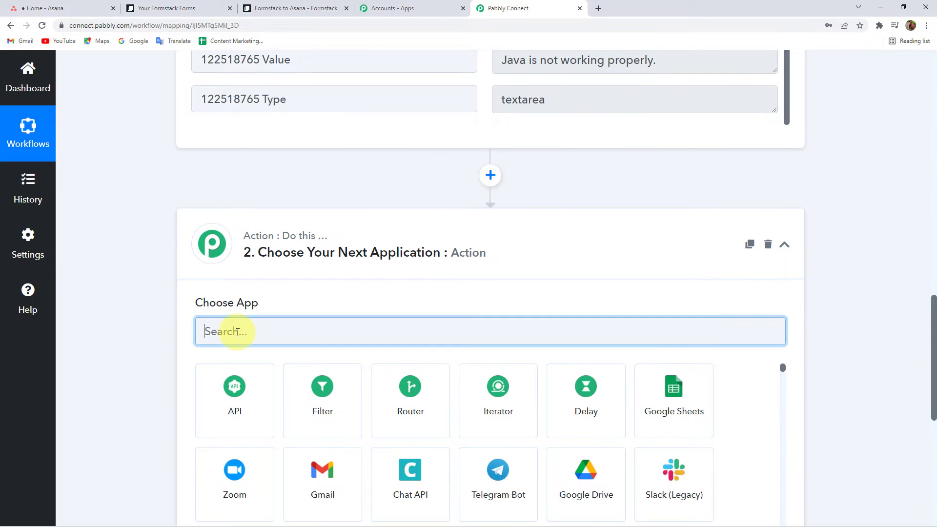
text(Asan)
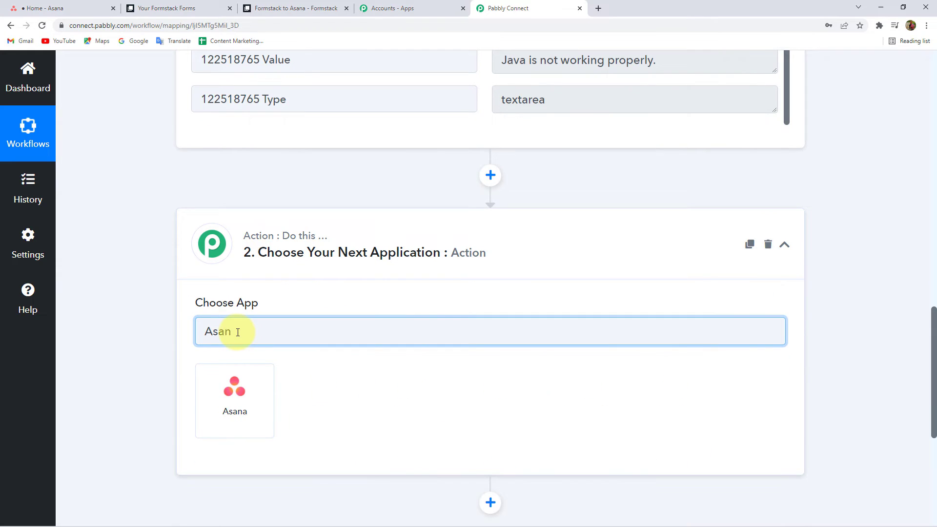
click(231, 414)
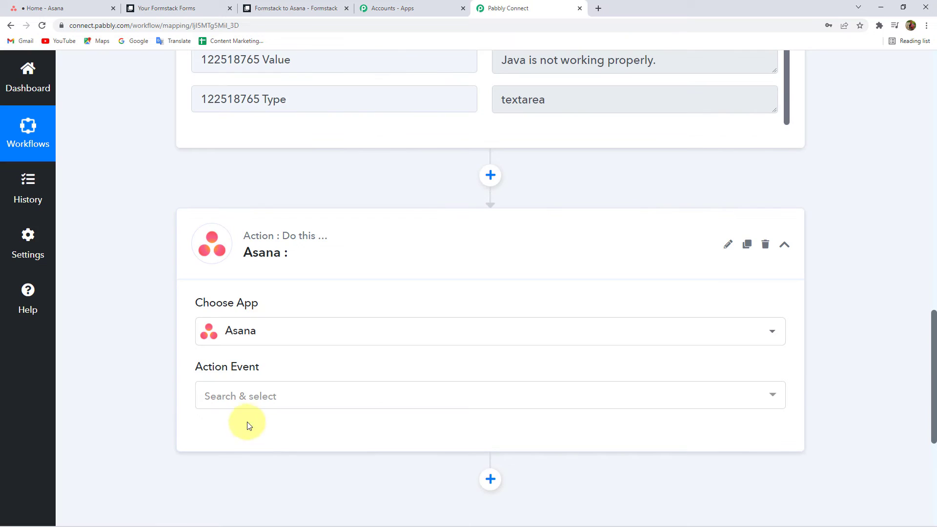
click(247, 395)
click(242, 145)
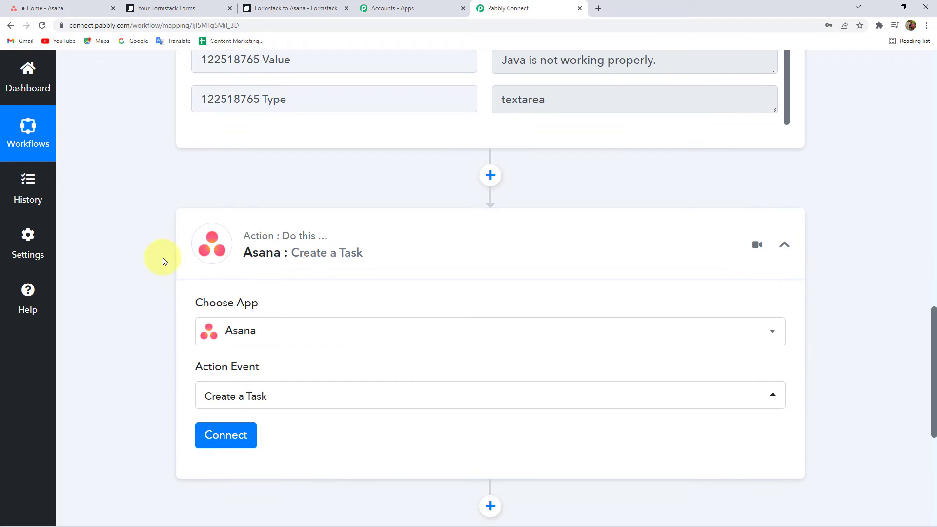
Add a new Asana connection for the action, authorize Pabbly Connect to access the account and acknowledge the authorization
scroll(196, 288, down, 3)
click(273, 291)
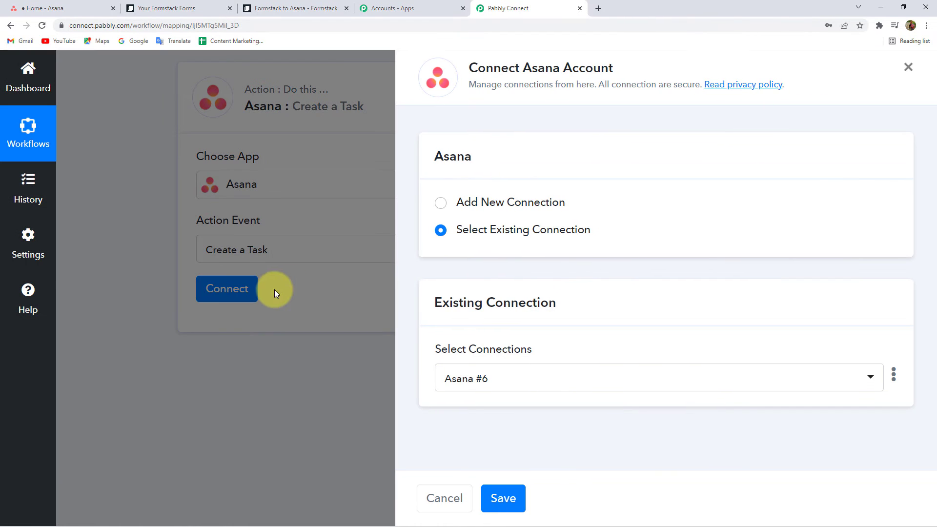
click(487, 203)
click(471, 360)
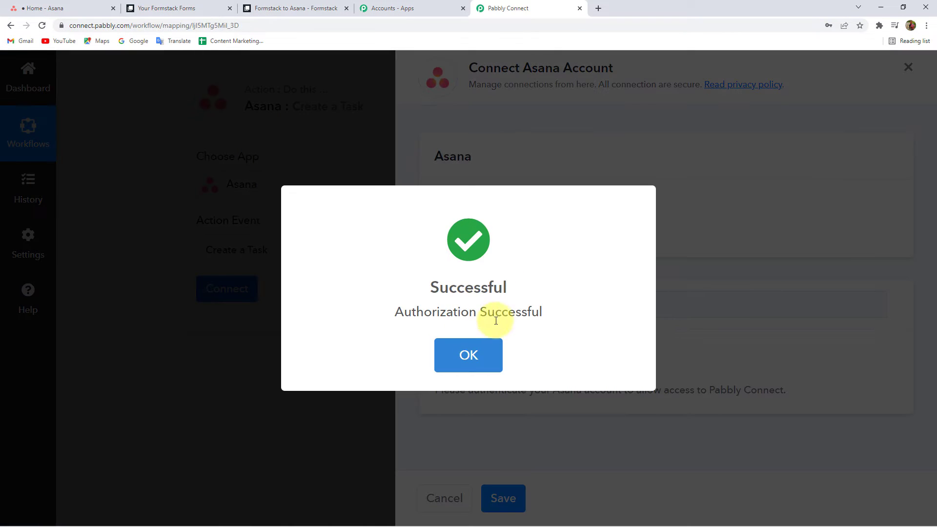
click(469, 348)
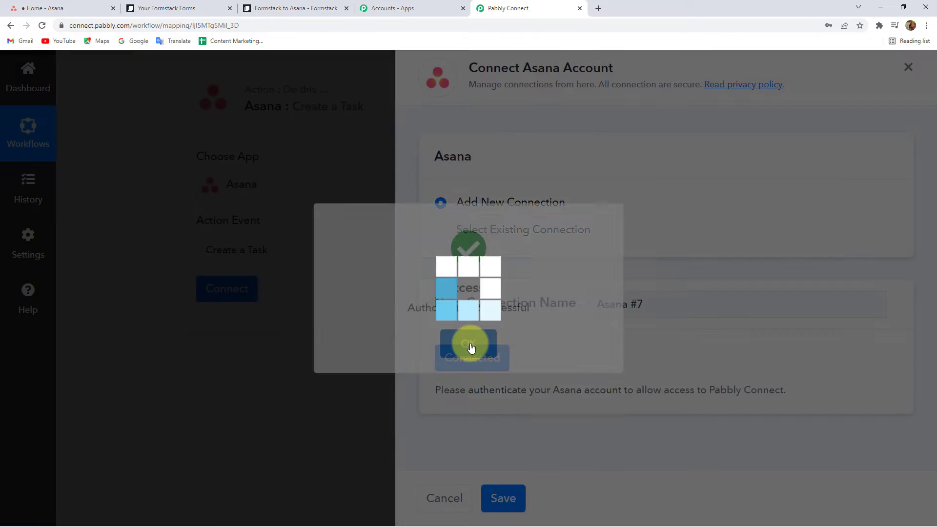
Select the "IT" workspace and "IT requests" project for the Asana task, checking them against the Asana home page
click(74, 8)
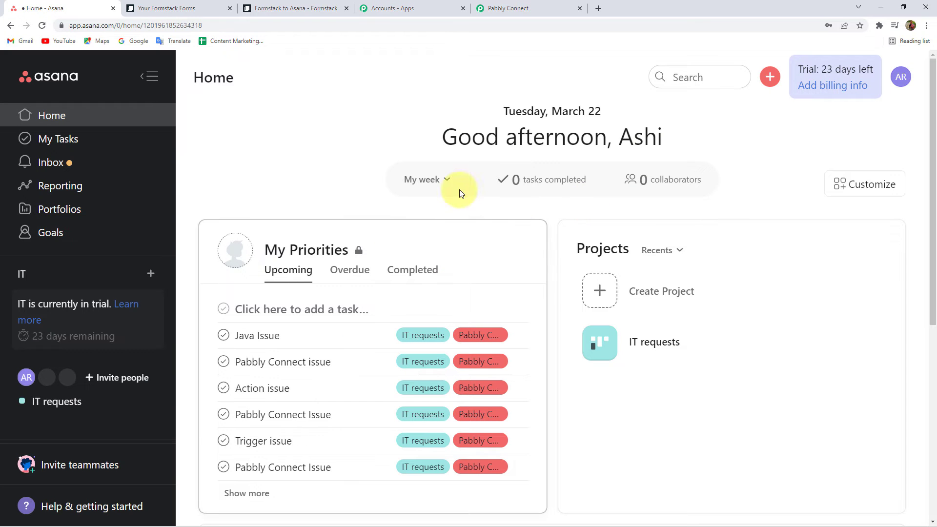
click(499, 6)
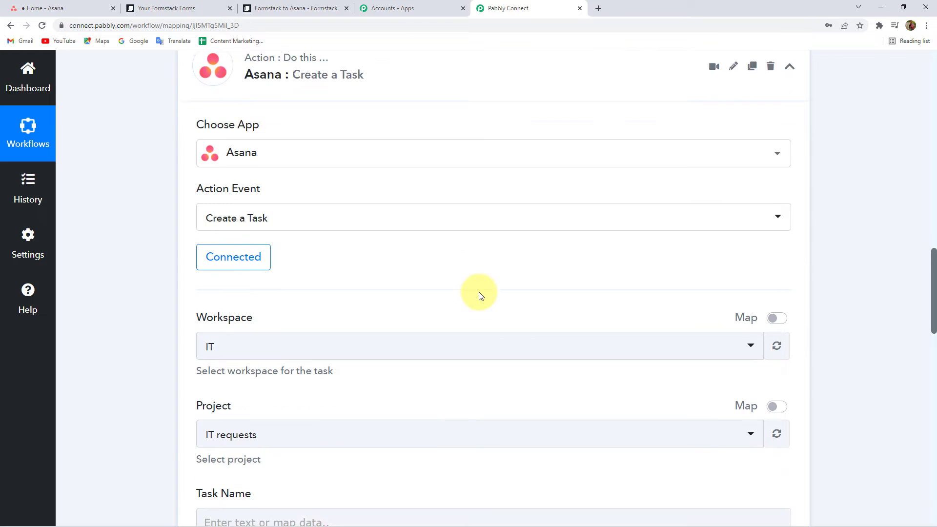
scroll(481, 295, down, 2)
click(234, 236)
click(234, 294)
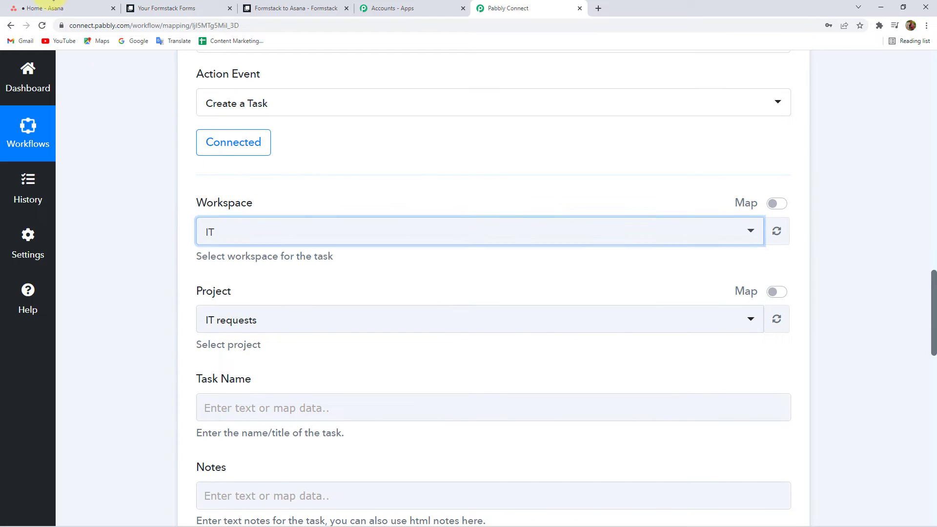
click(53, 4)
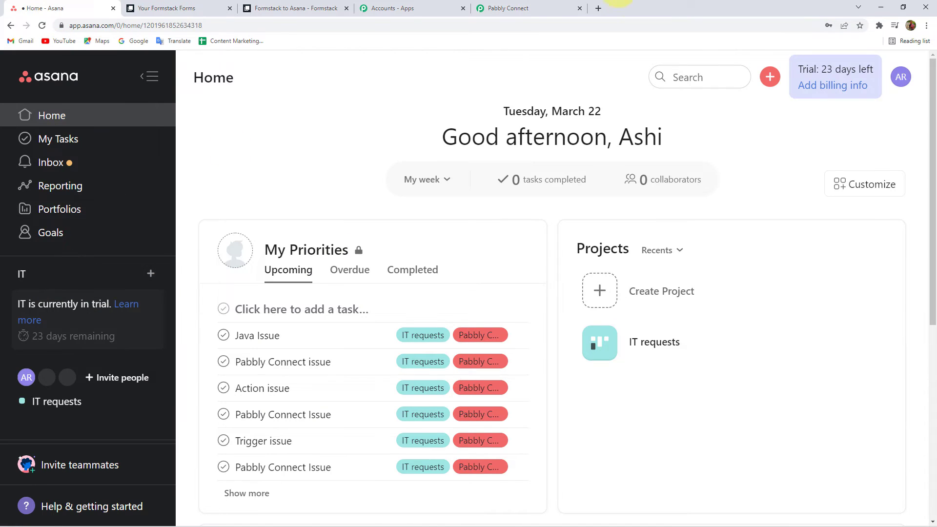
click(522, 6)
click(221, 323)
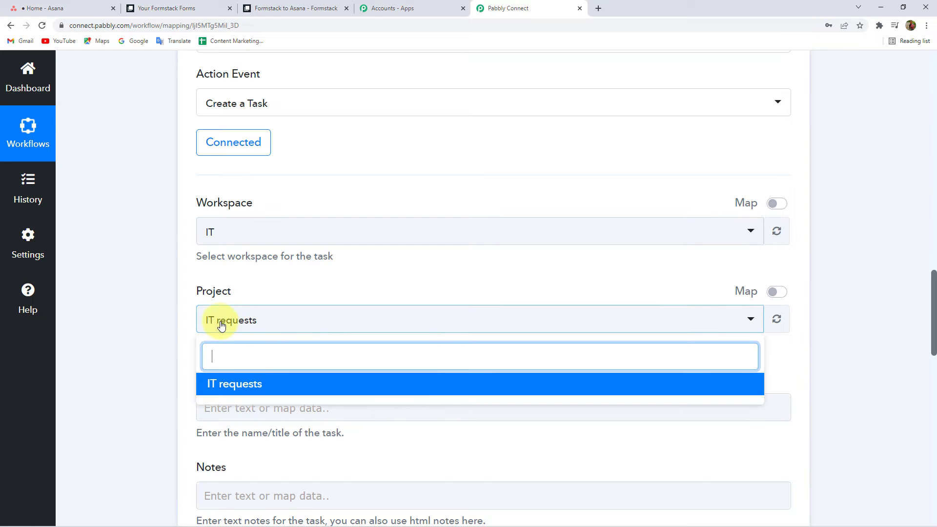
click(226, 384)
In Asana, open the "IT requests" project to examine its task board
click(48, 8)
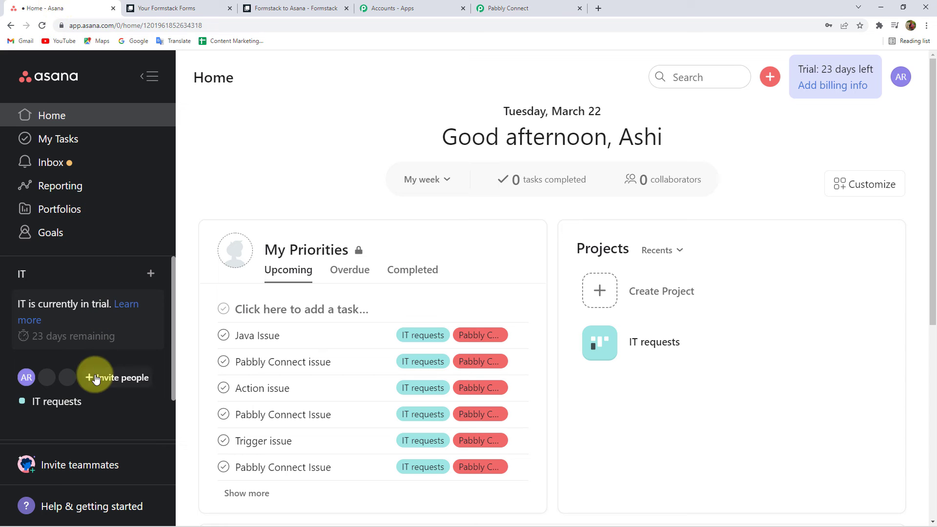
scroll(96, 380, down, 2)
click(55, 348)
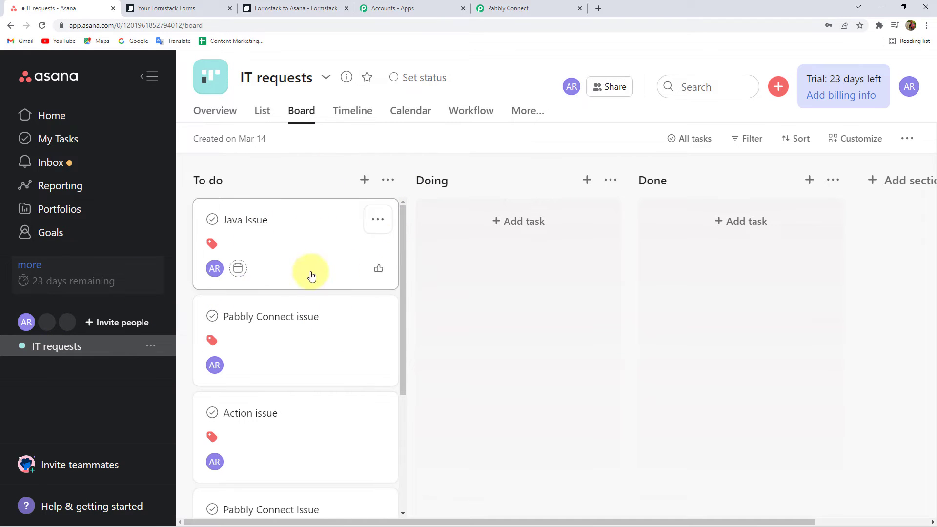
Back in Pabbly Connect, review the remaining Create a Task fields and return to the received Formstack response
click(543, 6)
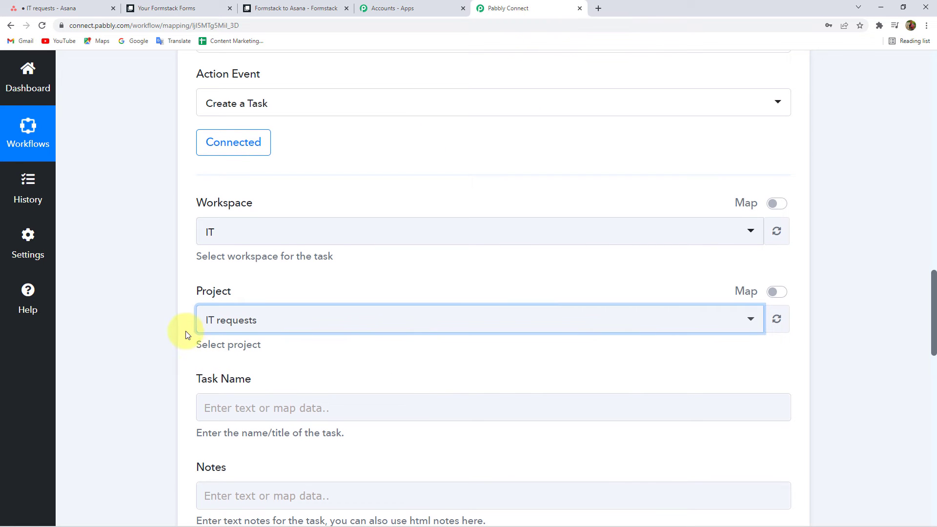
scroll(185, 326, down, 1)
scroll(189, 292, down, 3)
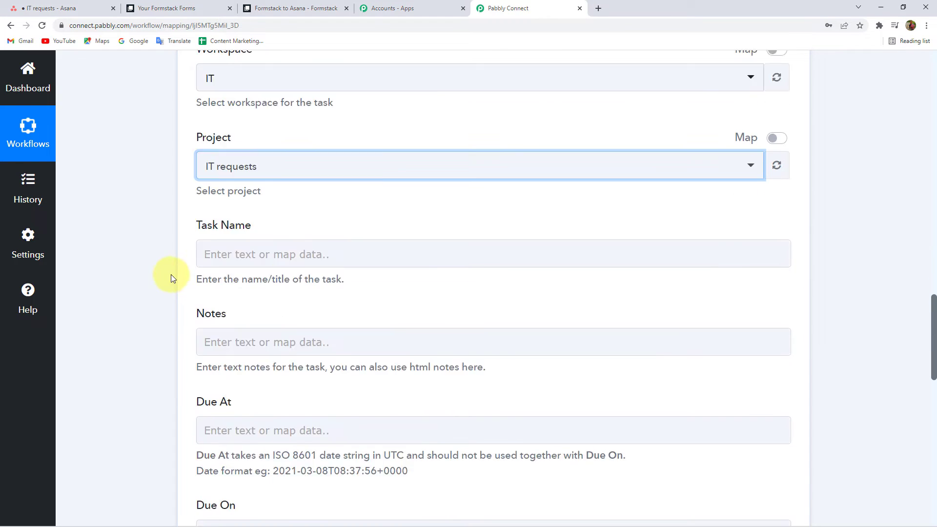
scroll(177, 291, down, 8)
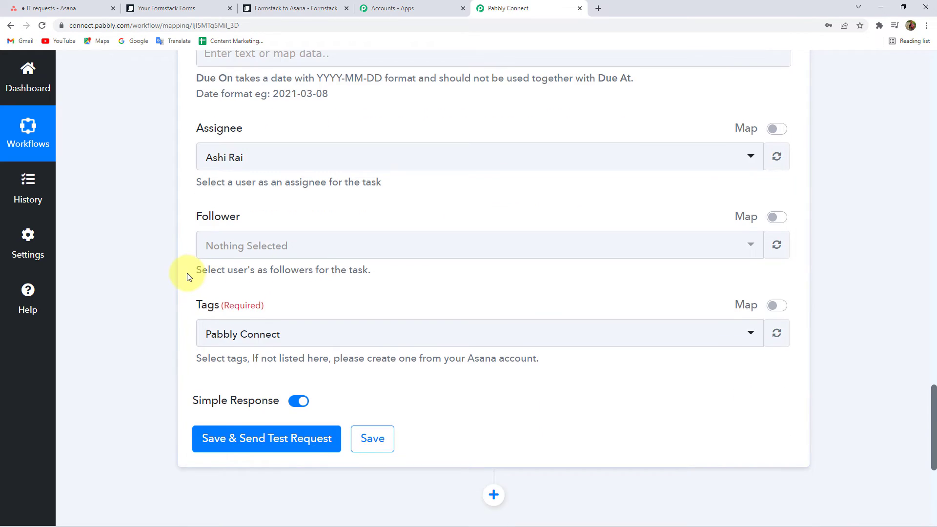
scroll(190, 273, up, 8)
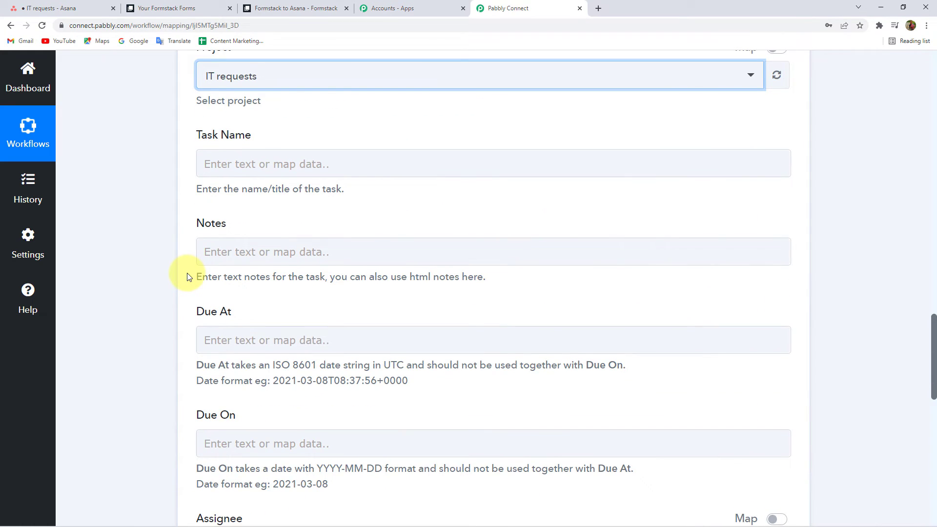
scroll(136, 203, up, 2)
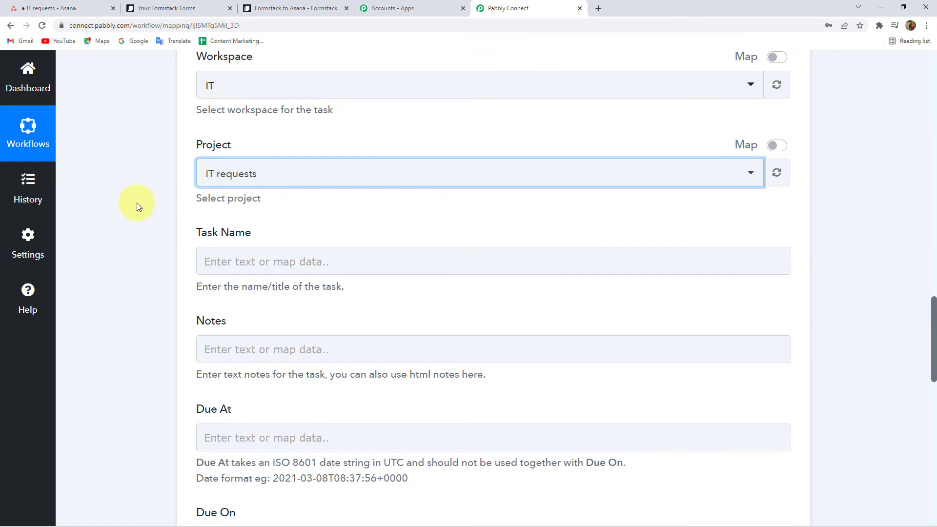
scroll(132, 206, up, 15)
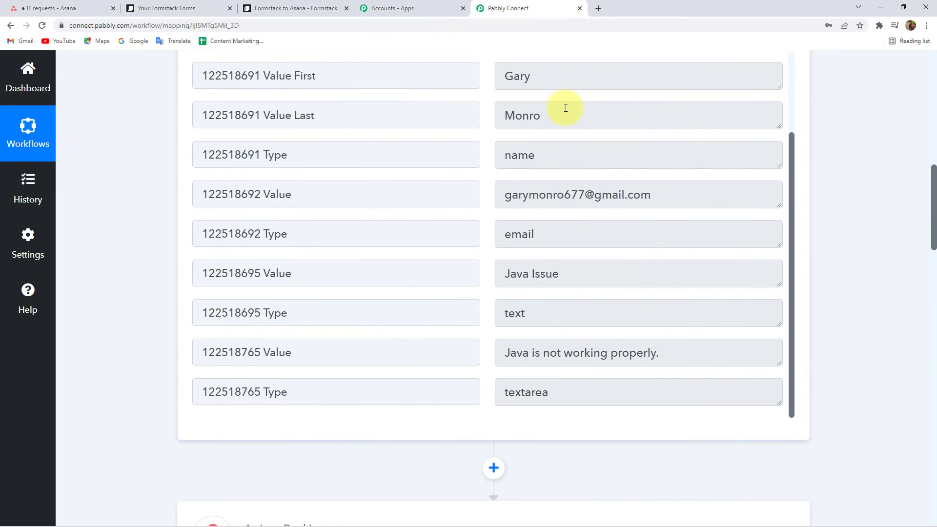
Map the Task Name to the Formstack submission's "122518695 Value" (Java Issue), checking the subject and description values in the received response first
drag(570, 272, 461, 279)
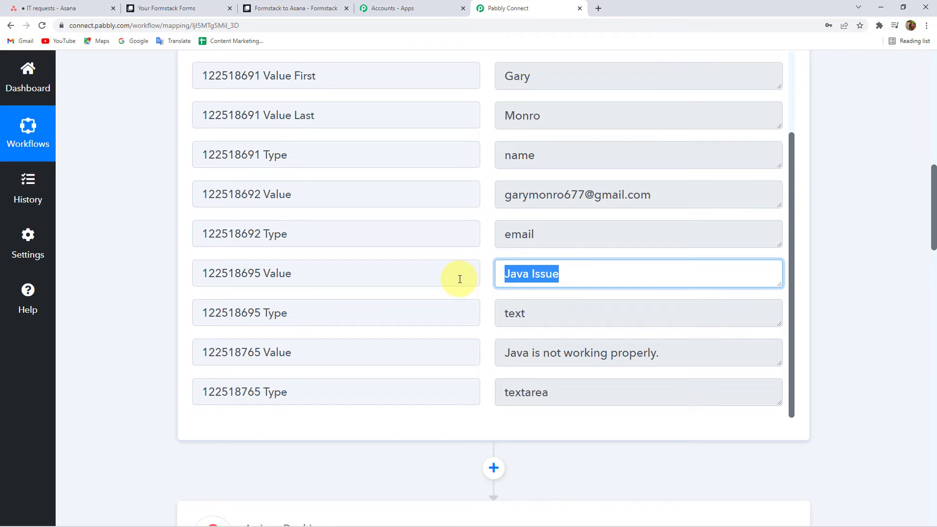
drag(674, 350, 270, 353)
scroll(137, 279, down, 6)
scroll(138, 279, down, 9)
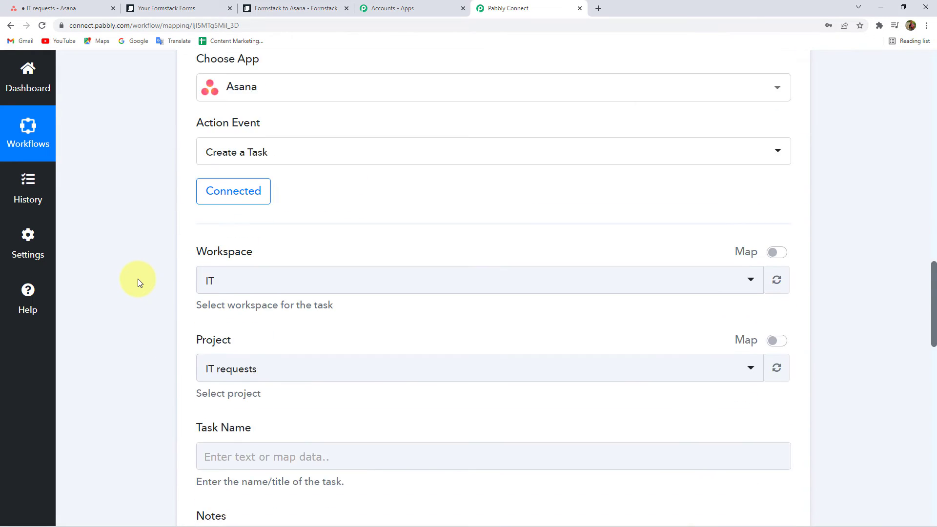
click(230, 212)
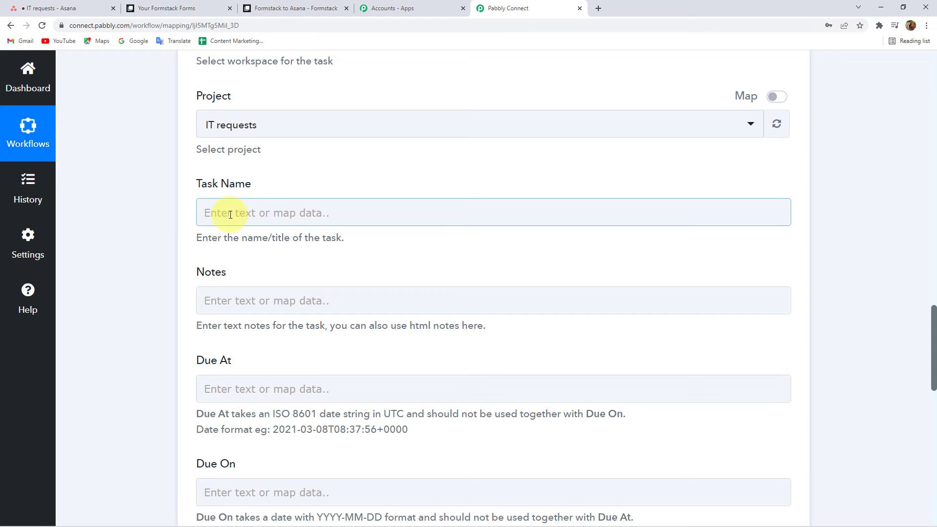
click(245, 194)
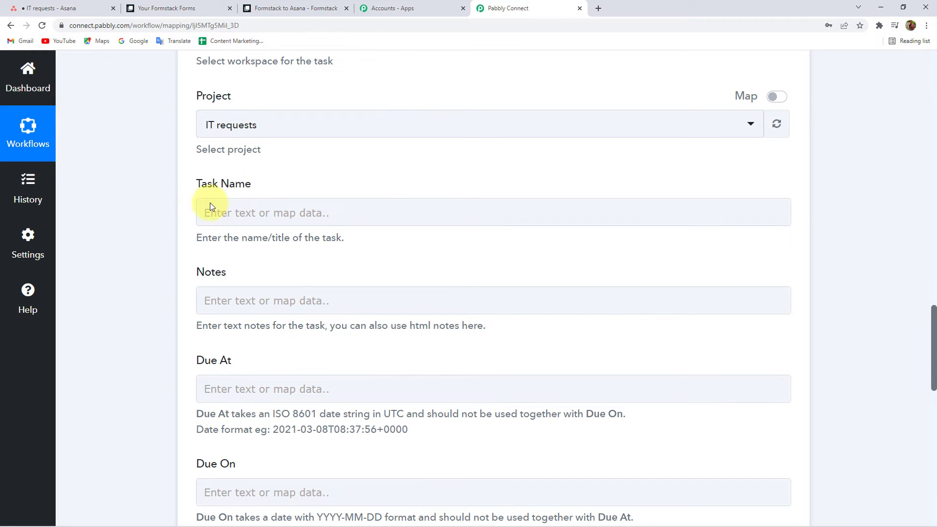
click(234, 209)
click(254, 209)
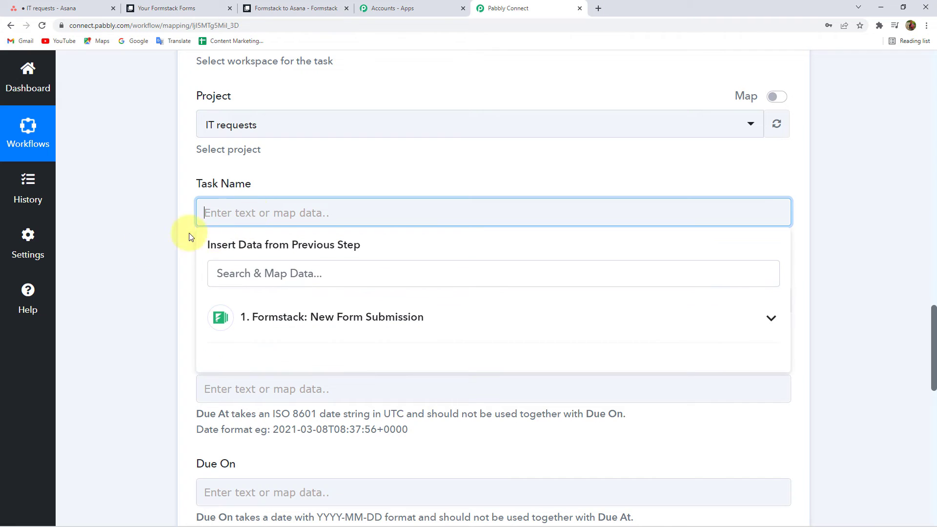
click(276, 322)
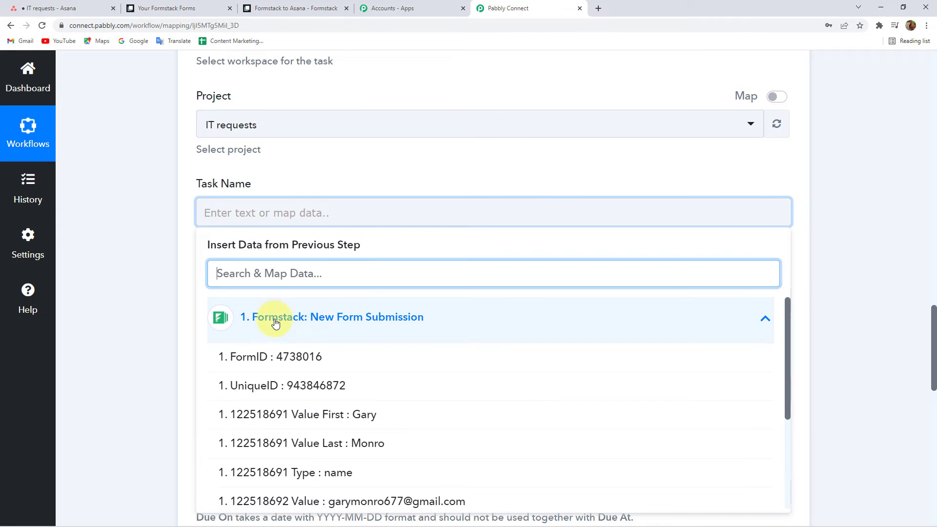
scroll(122, 312, down, 3)
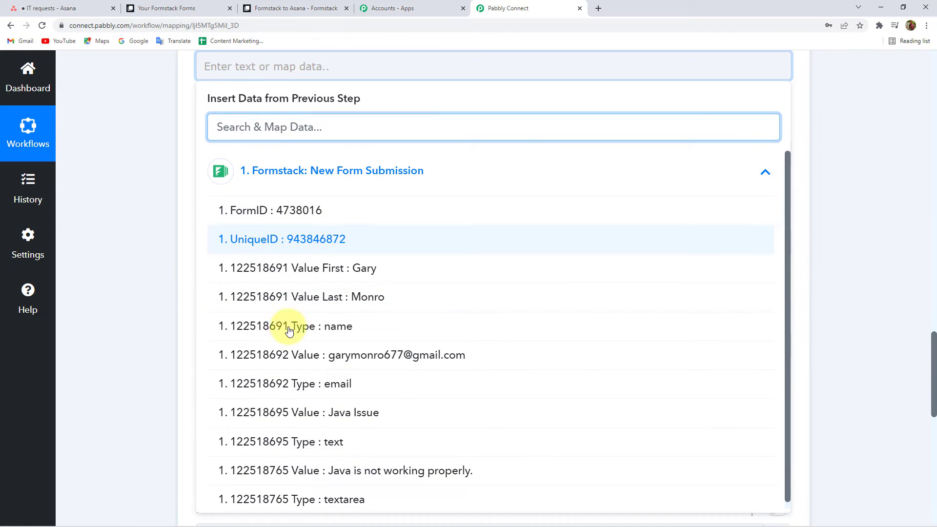
scroll(215, 107, up, 1)
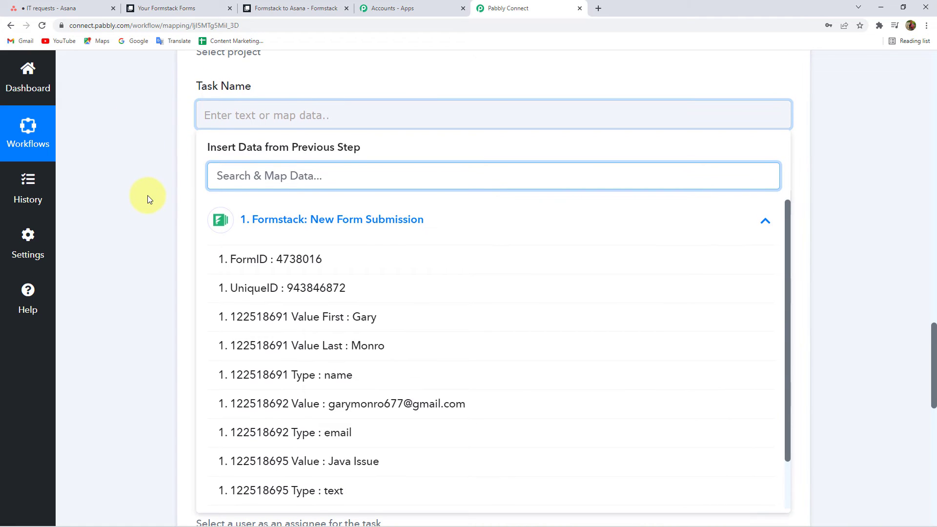
scroll(149, 199, down, 2)
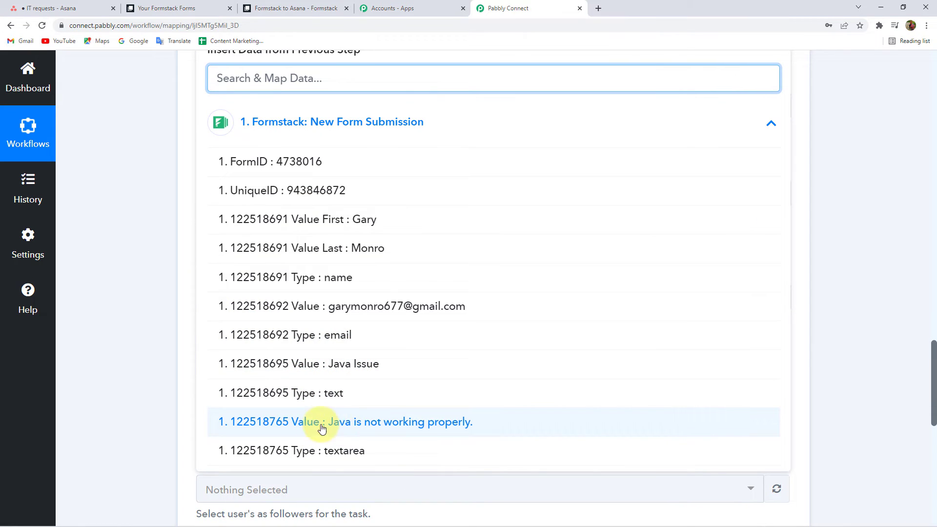
click(347, 364)
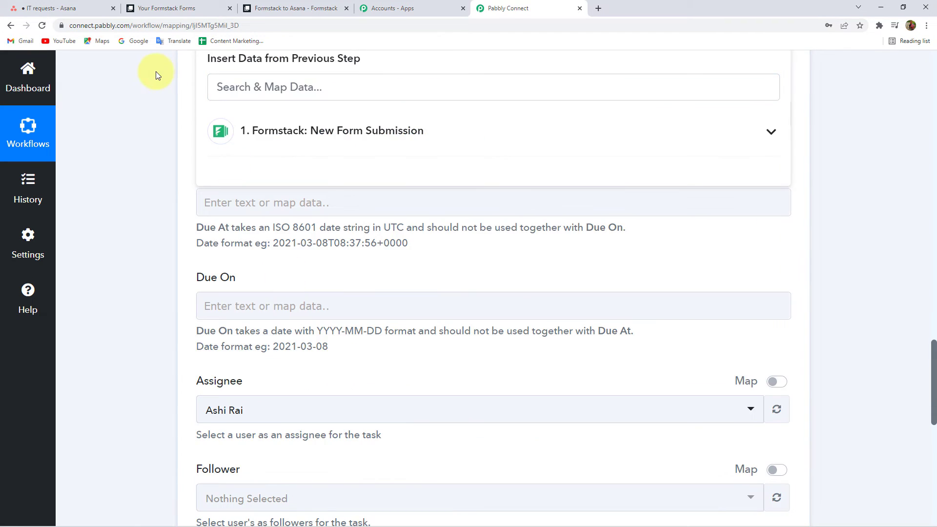
scroll(157, 145, up, 4)
Map the Notes to the Formstack submission's "122518765 Value" (Java is not working properly.)
scroll(175, 186, down, 2)
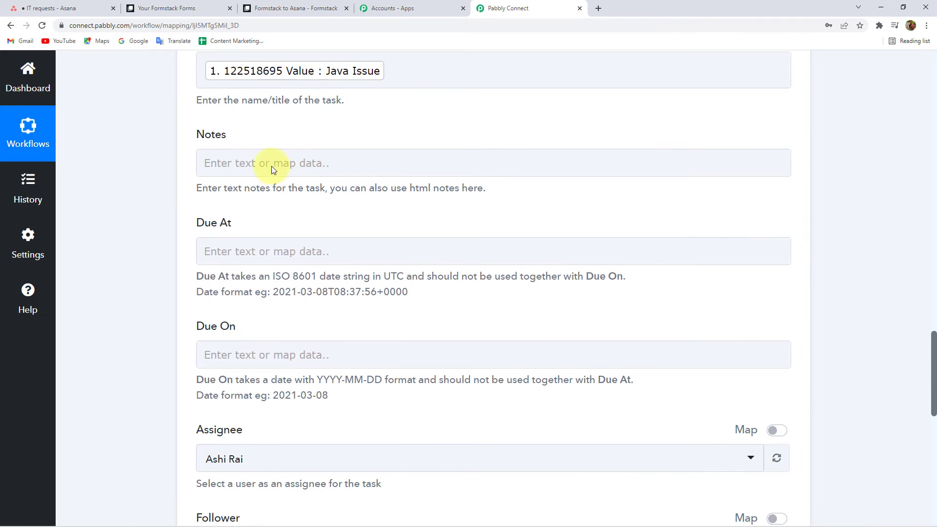
click(268, 161)
click(314, 276)
scroll(129, 324, down, 3)
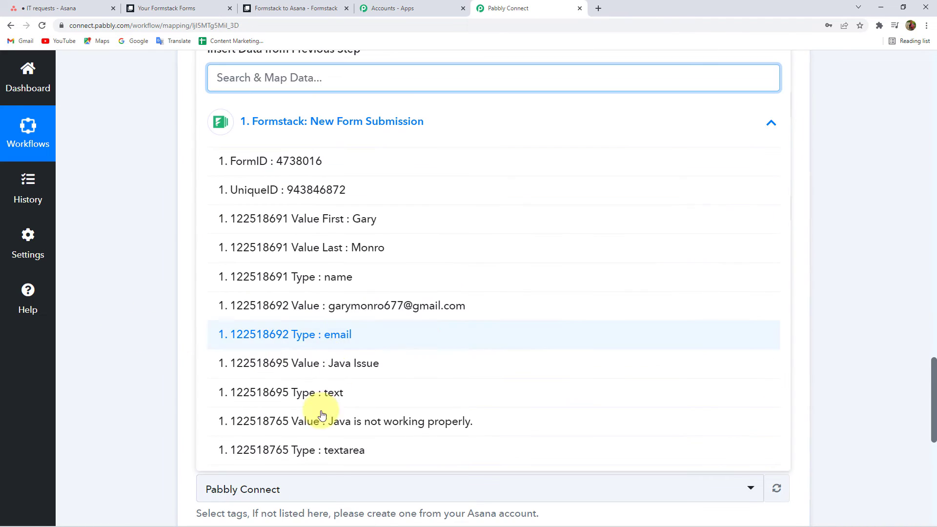
click(366, 418)
click(150, 174)
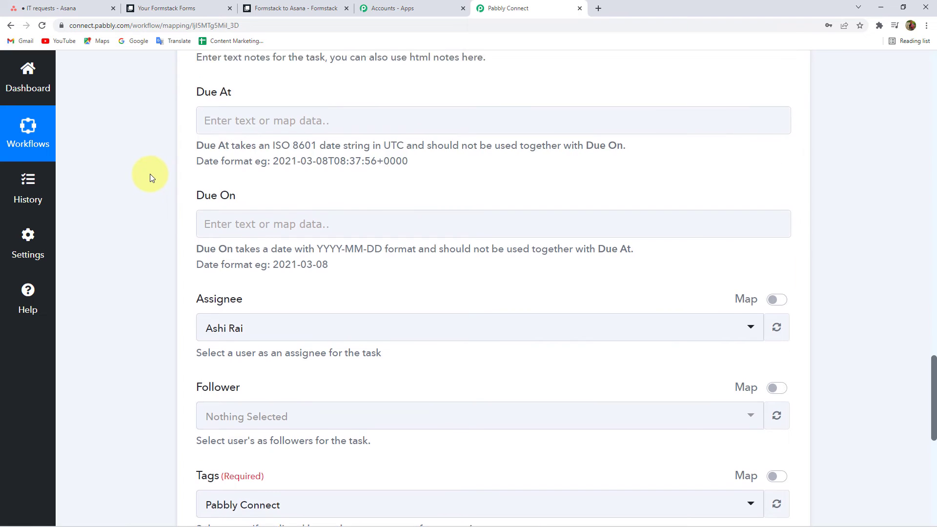
scroll(218, 195, up, 2)
Select the listed Asana user as both the assignee and the follower of the task
scroll(166, 203, down, 5)
scroll(161, 195, down, 1)
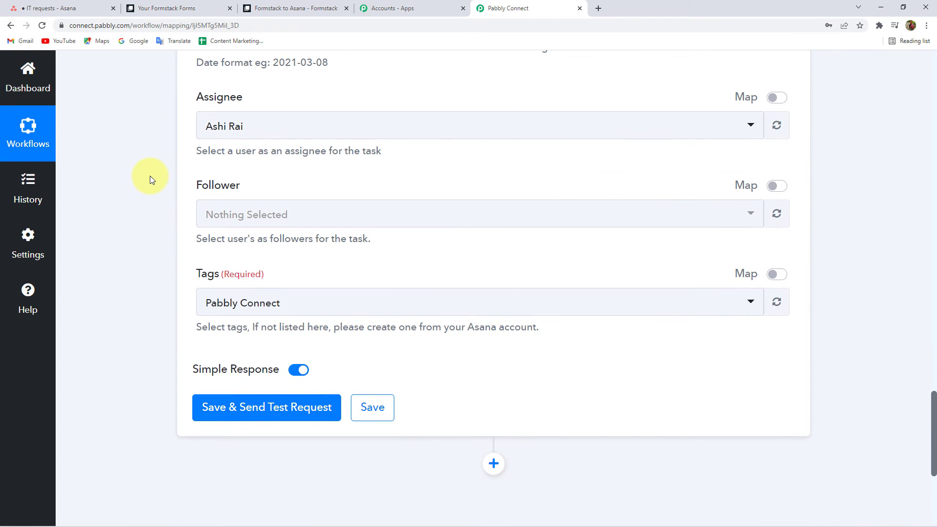
click(257, 137)
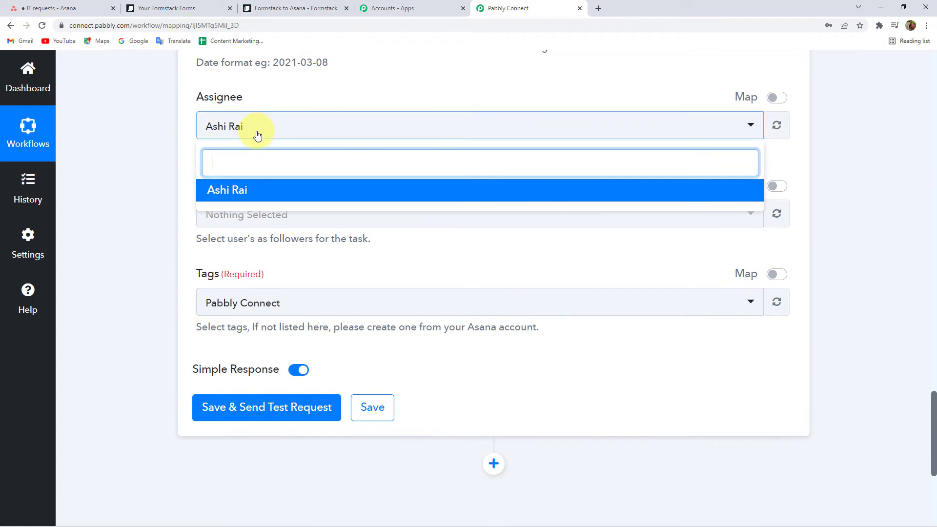
click(230, 195)
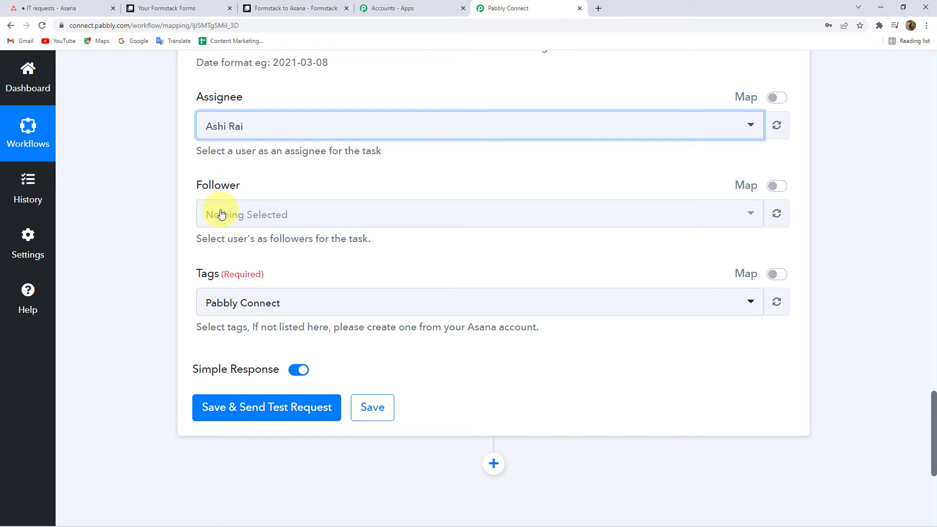
click(268, 214)
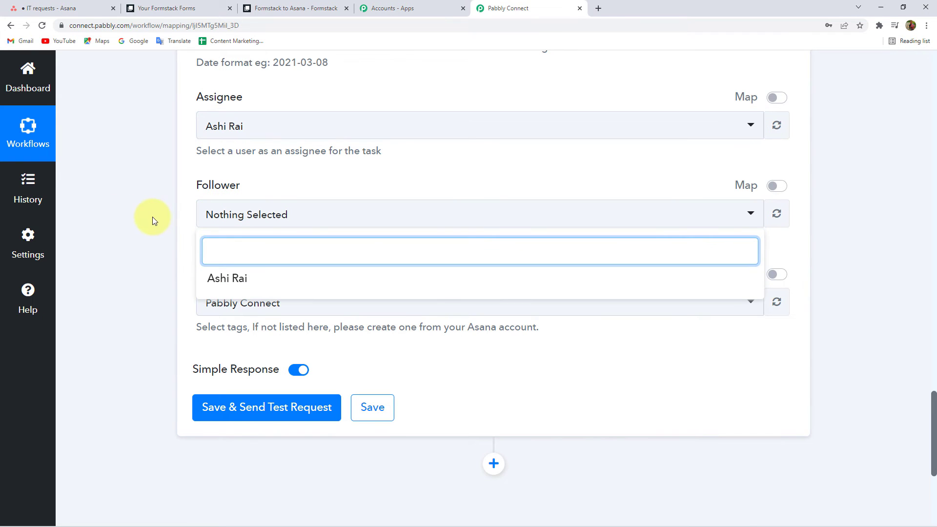
click(226, 278)
scroll(132, 195, down, 1)
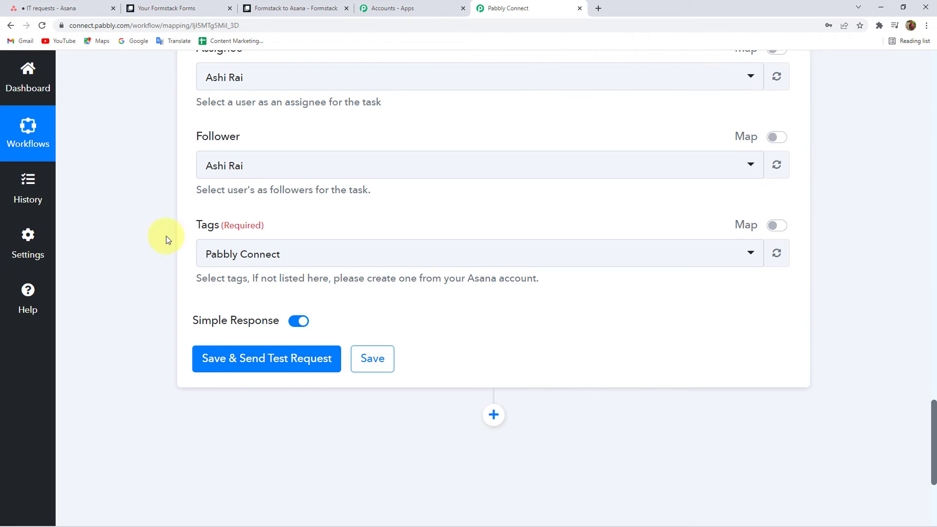
Select "Pabbly Connect" as the task's required tag
click(215, 255)
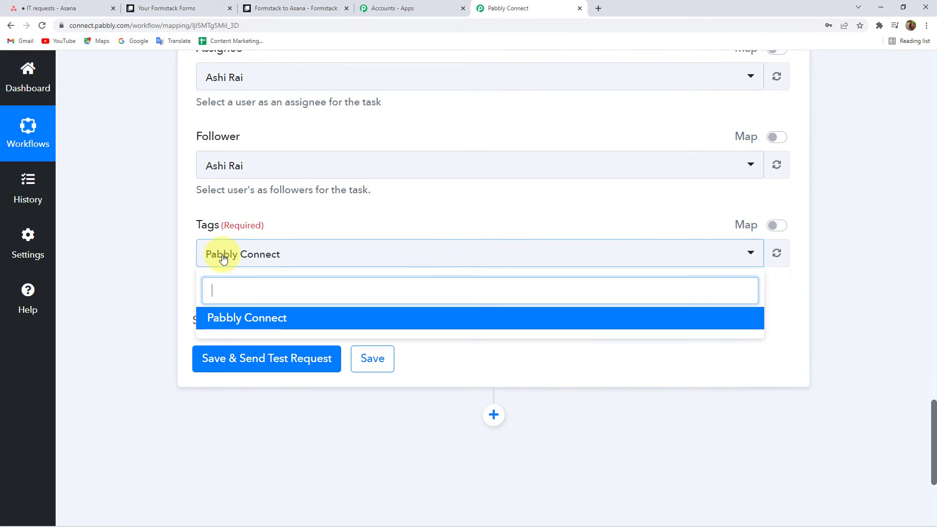
click(244, 319)
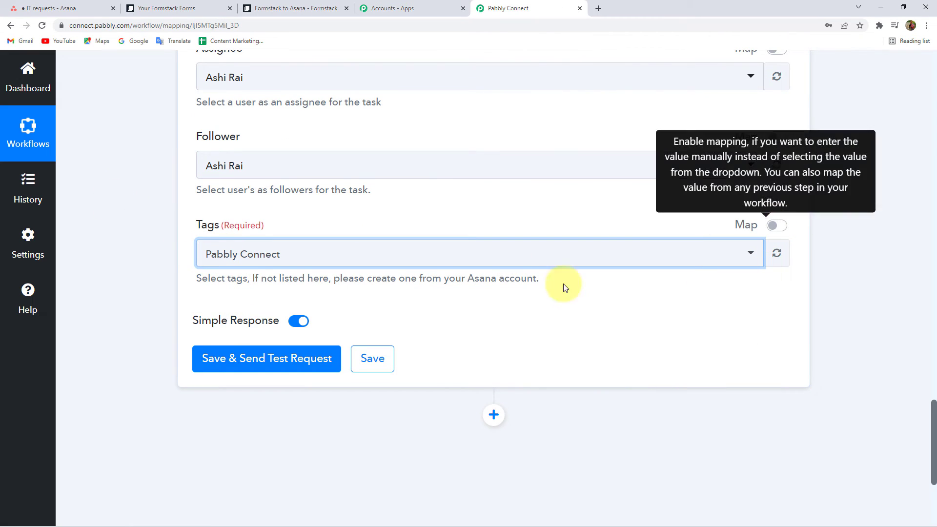
scroll(153, 262, down, 2)
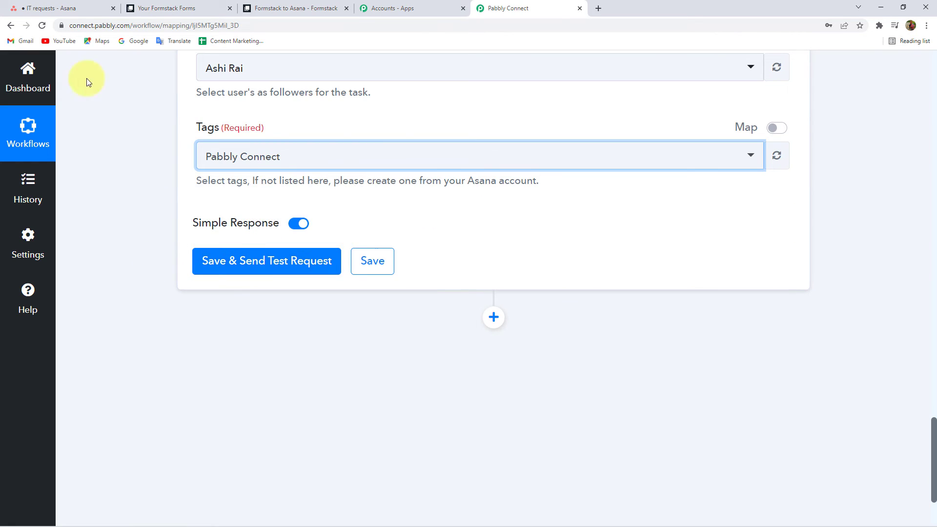
Switch to Asana, delete the existing "Java Issue" task from the To do column of "IT requests", and dismiss the deletion notice
click(59, 6)
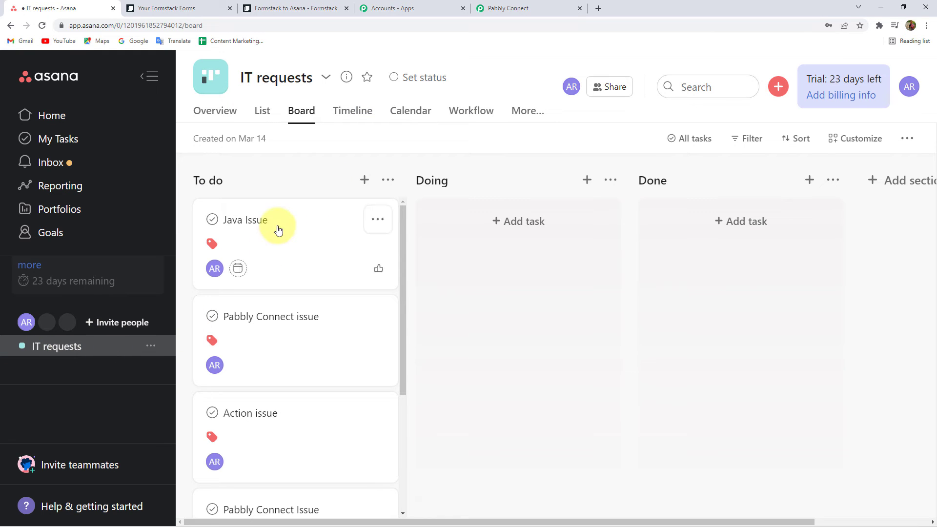
click(541, 5)
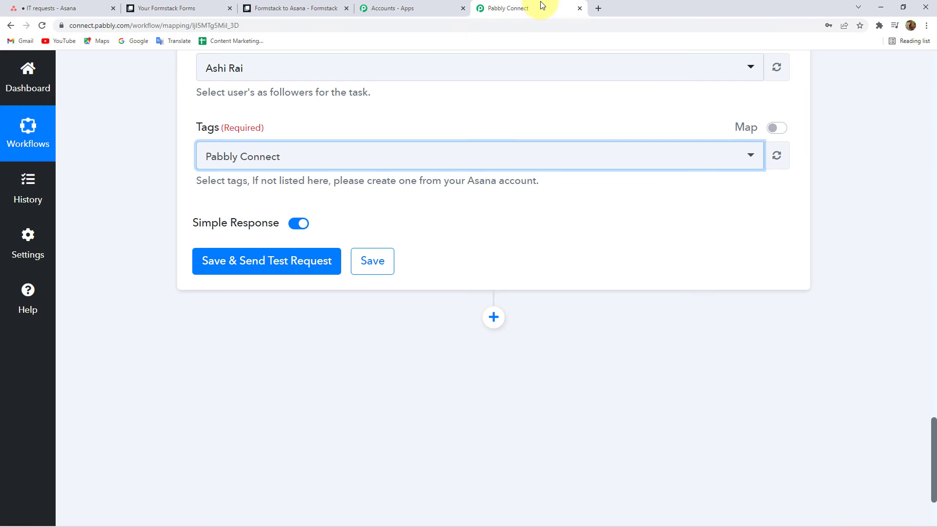
click(39, 8)
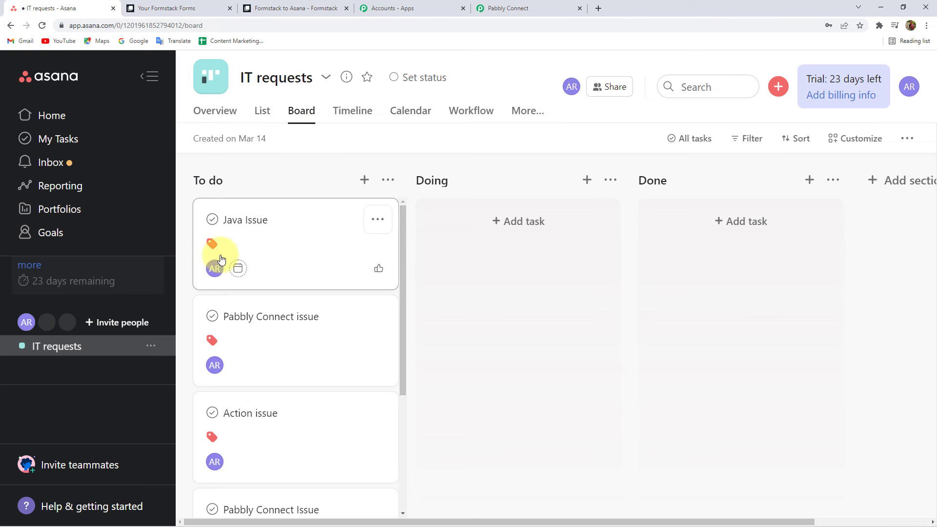
click(377, 219)
click(440, 366)
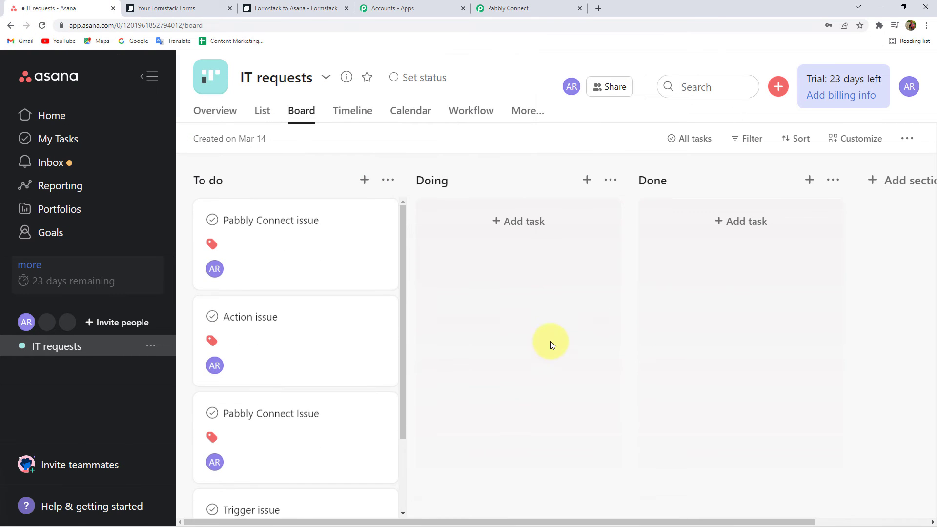
click(511, 10)
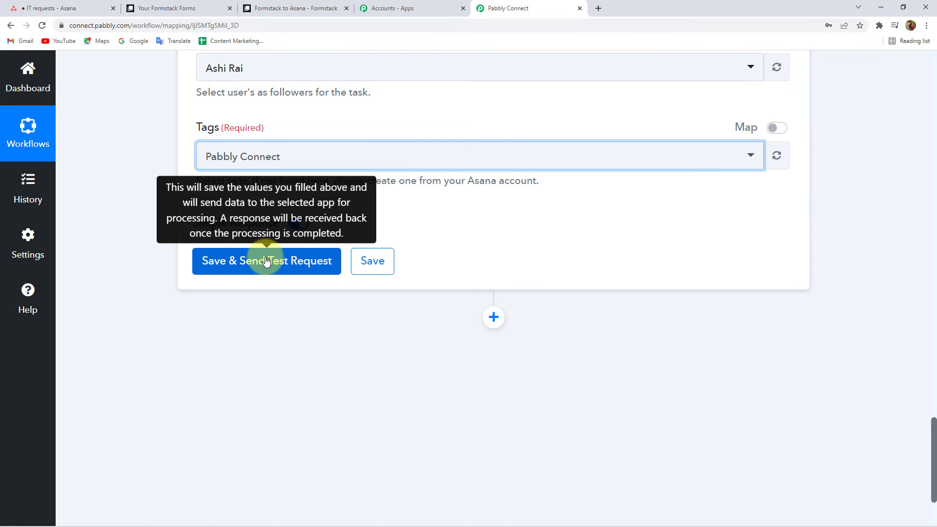
click(68, 8)
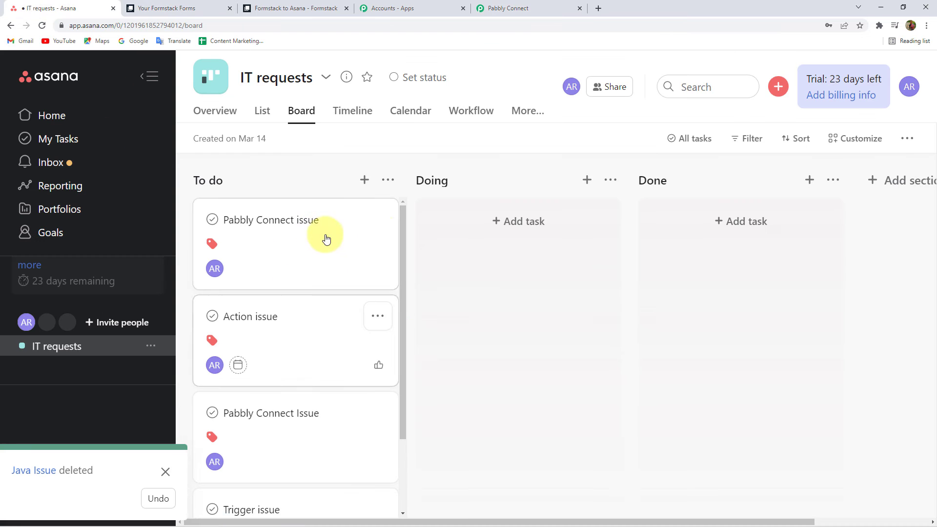
click(166, 471)
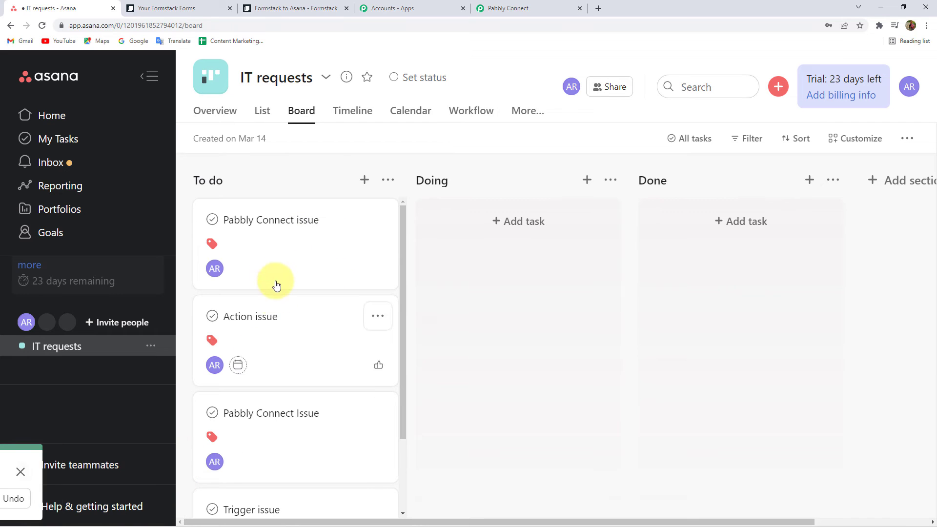
Back in Pabbly Connect, save the Create a Task action with a test request and review the received response
click(511, 9)
click(265, 264)
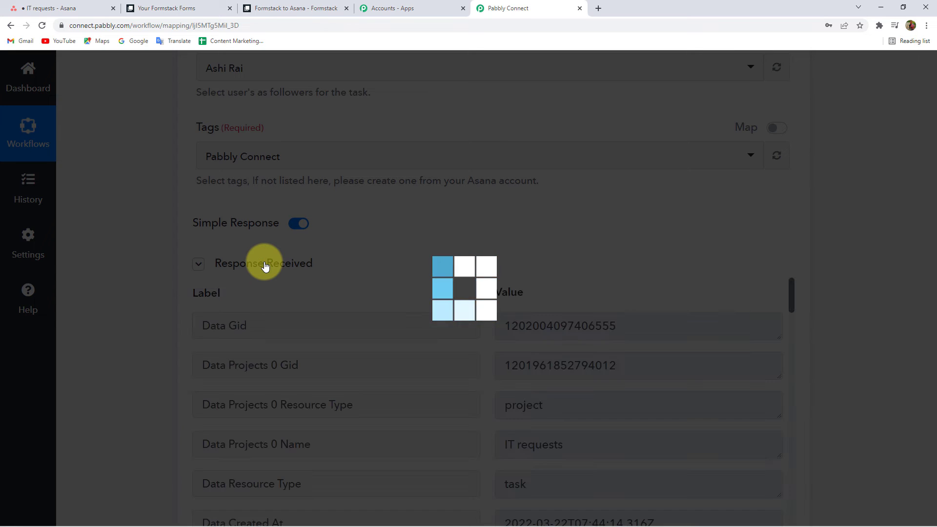
scroll(195, 275, down, 3)
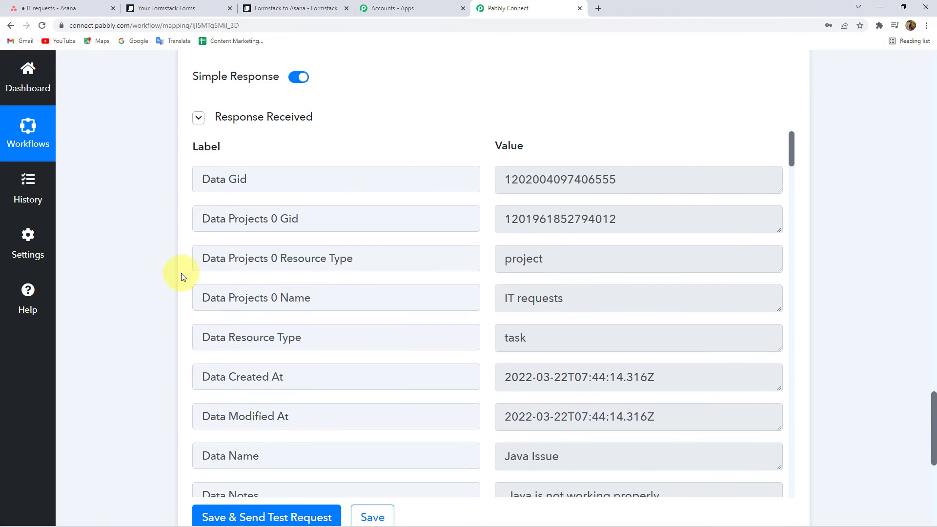
scroll(761, 289, down, 4)
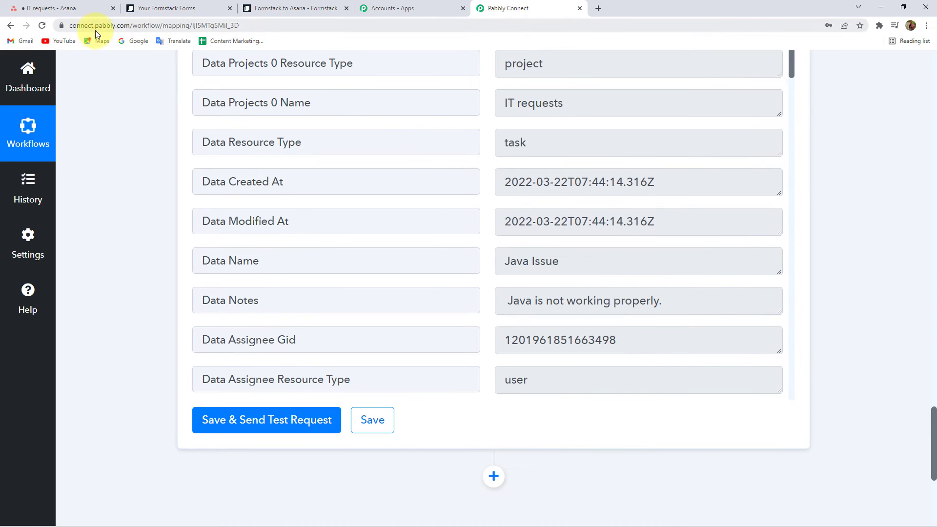
In Asana, open the "Java Issue" task on the "IT requests" board and examine its assignee, project, tag and description
click(65, 8)
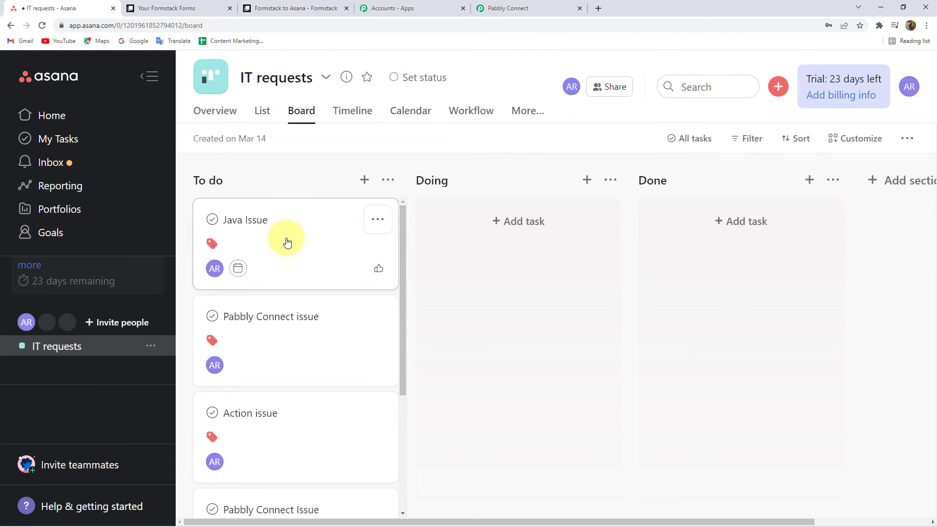
click(264, 226)
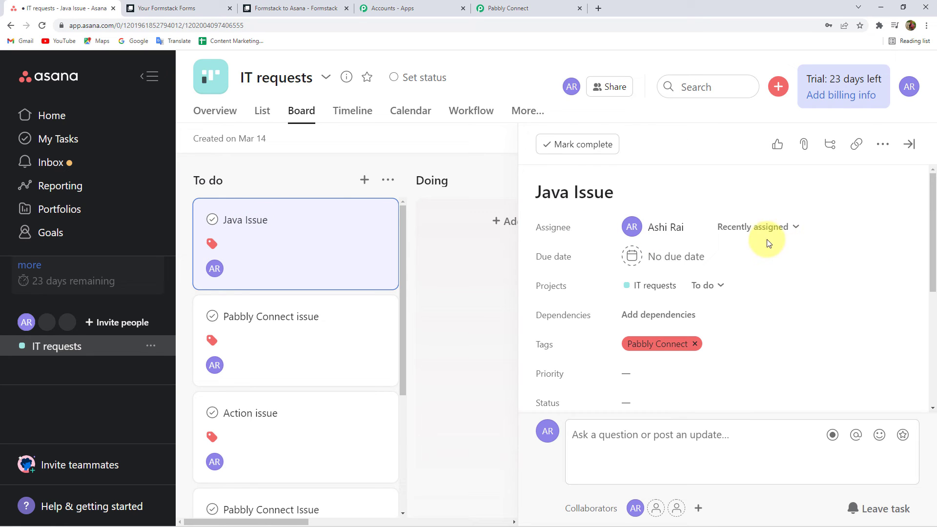
click(795, 233)
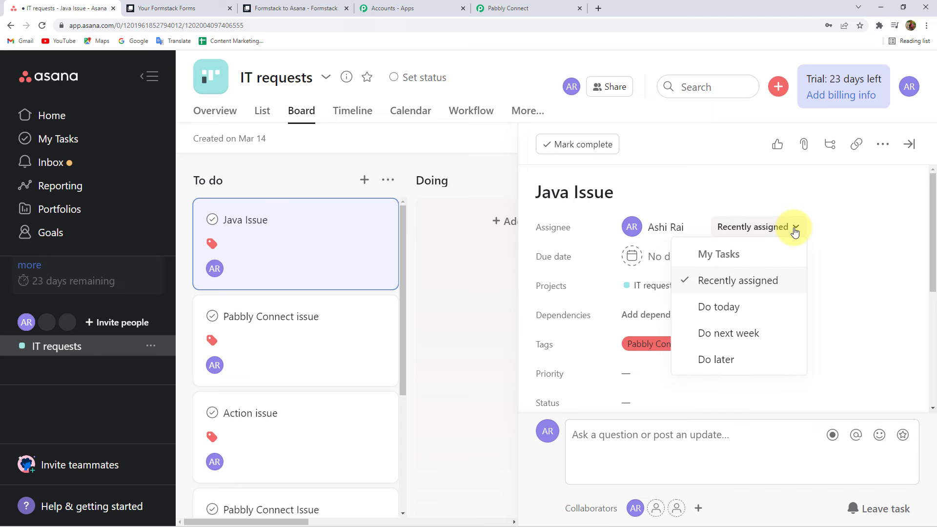
click(838, 242)
scroll(792, 345, down, 5)
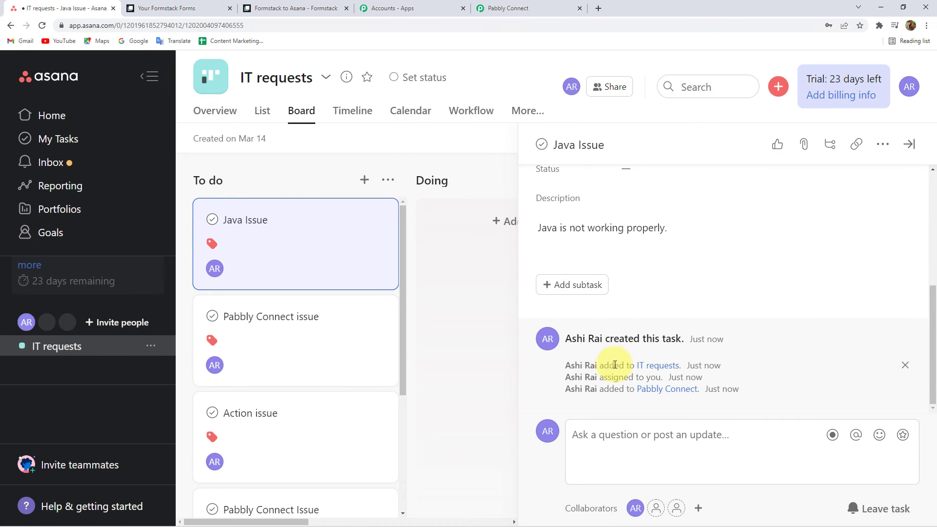
Recheck the "Java Issue" task's tag, activity and description against the submitted form details
scroll(614, 365, up, 5)
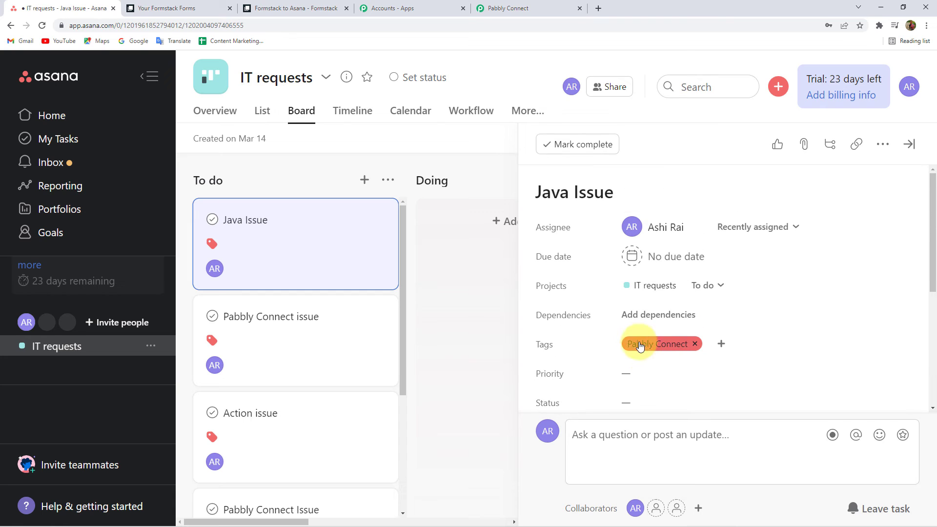
scroll(675, 330, down, 4)
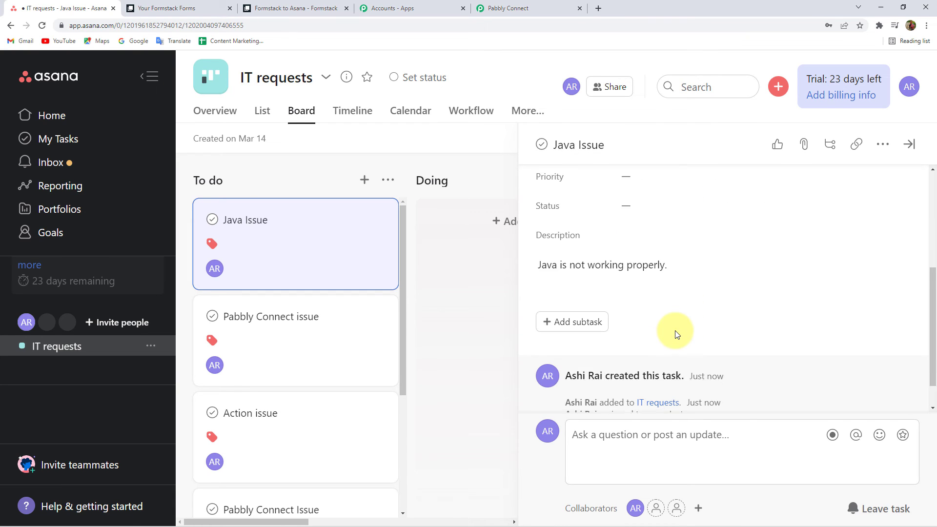
scroll(669, 330, up, 2)
triple_click(541, 326)
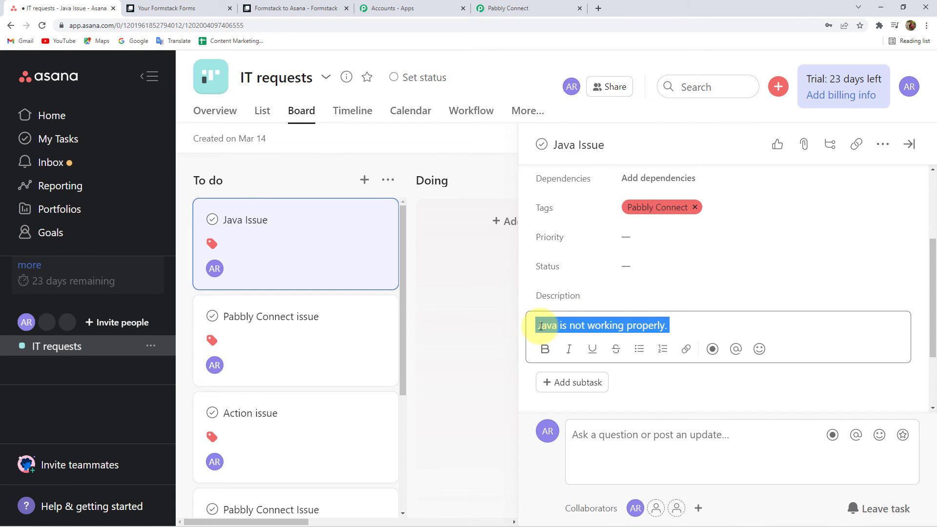
click(853, 282)
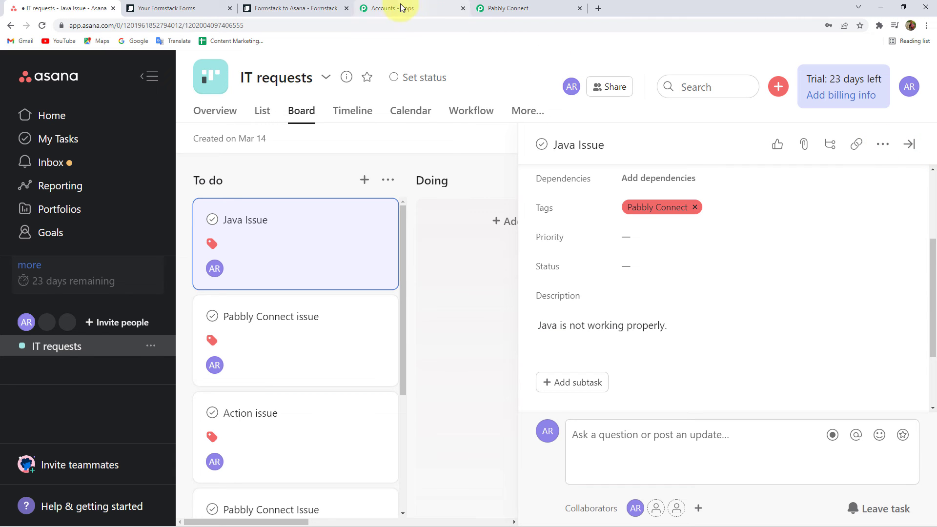
Switch back to Pabbly Connect, save the Create a Task action, and collapse both the Asana action and the Formstack trigger
click(496, 8)
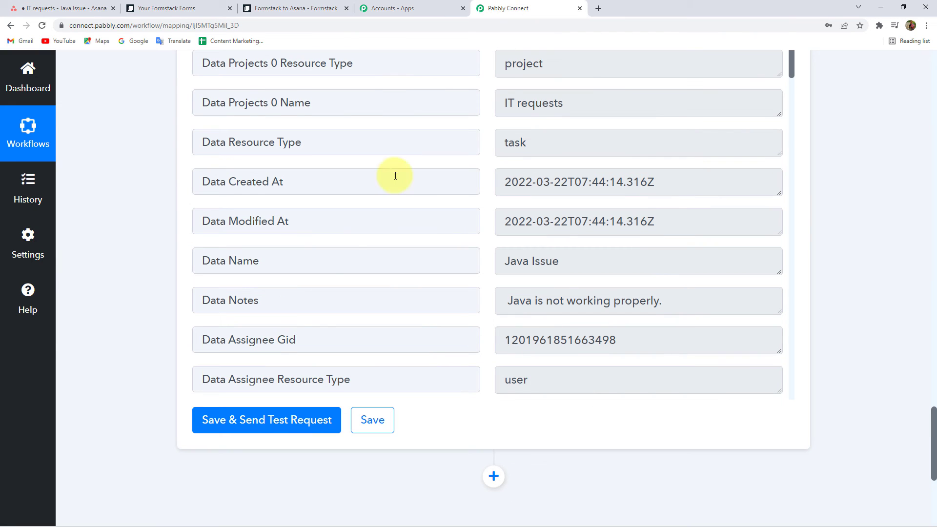
click(368, 426)
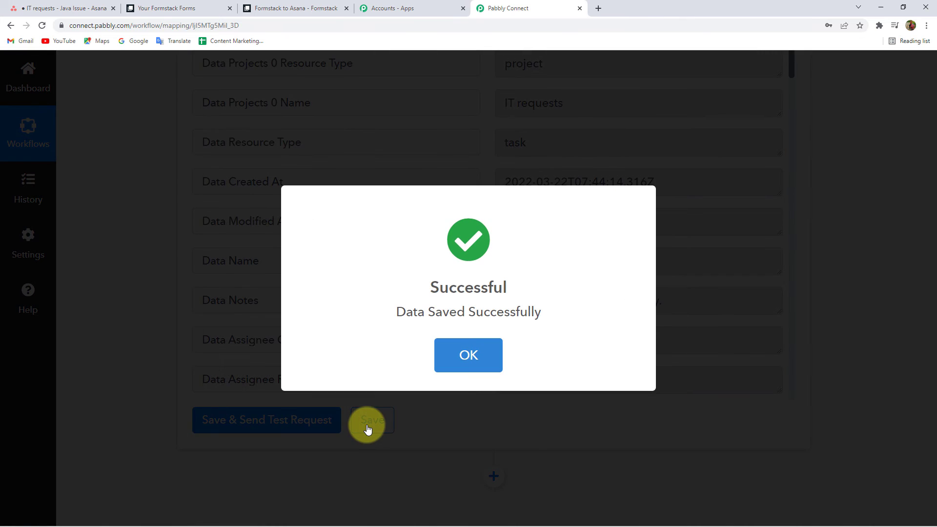
scroll(209, 393, up, 15)
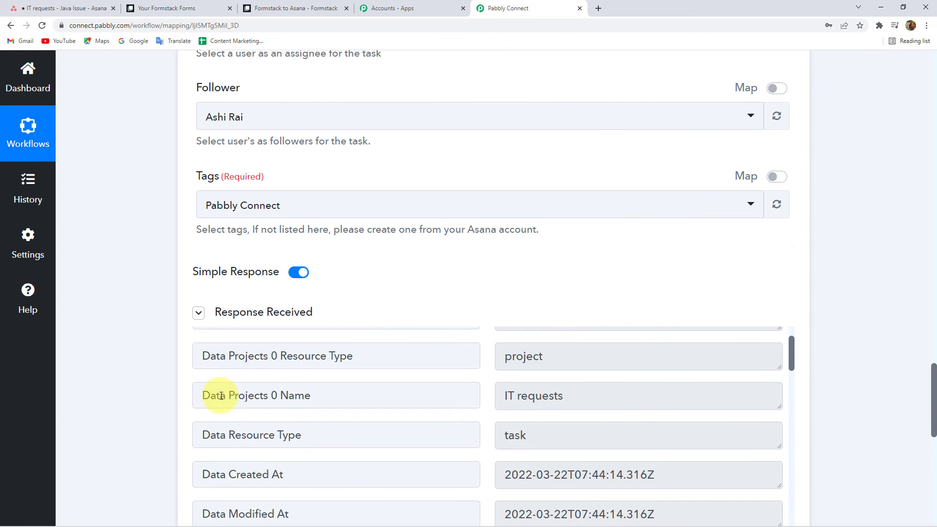
scroll(154, 274, up, 11)
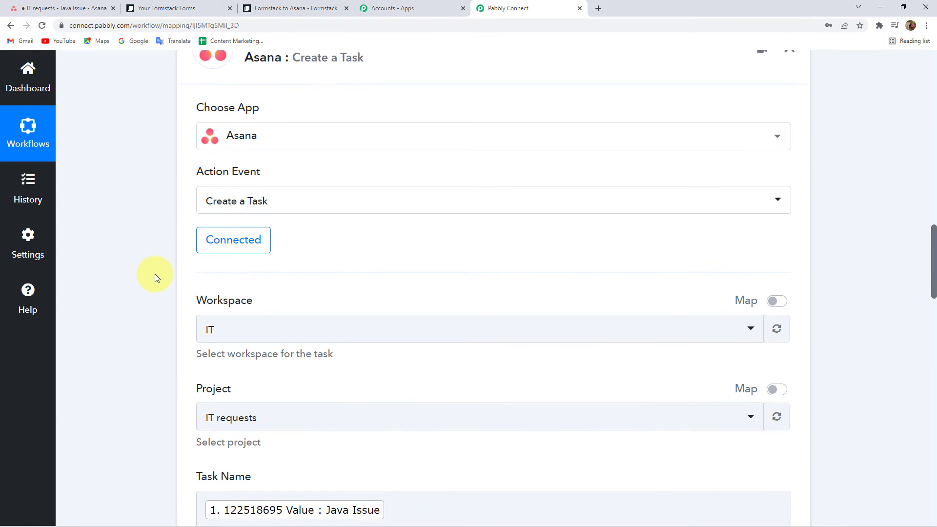
click(210, 272)
scroll(208, 274, up, 10)
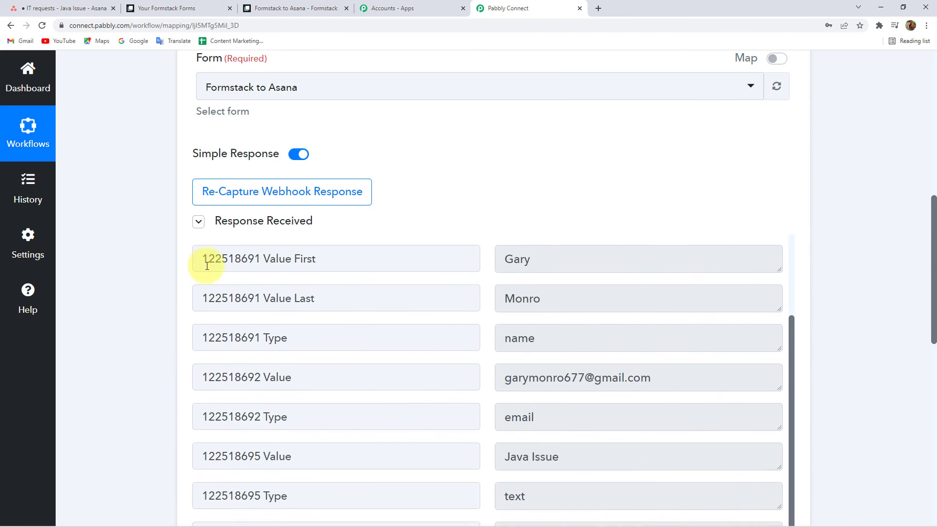
click(341, 205)
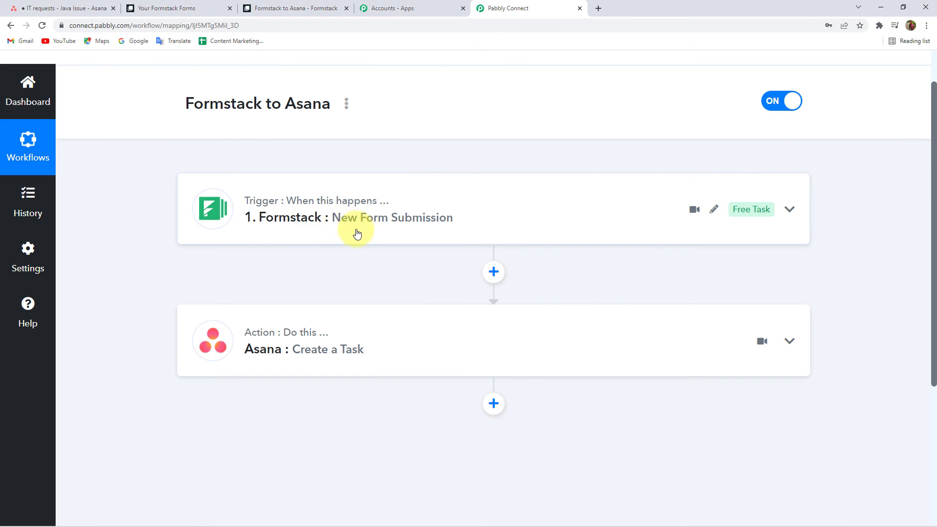
Switch to the submitted "Formstack to Asana" form and reload its confirmation page, agreeing to resubmit the same entry
click(326, 2)
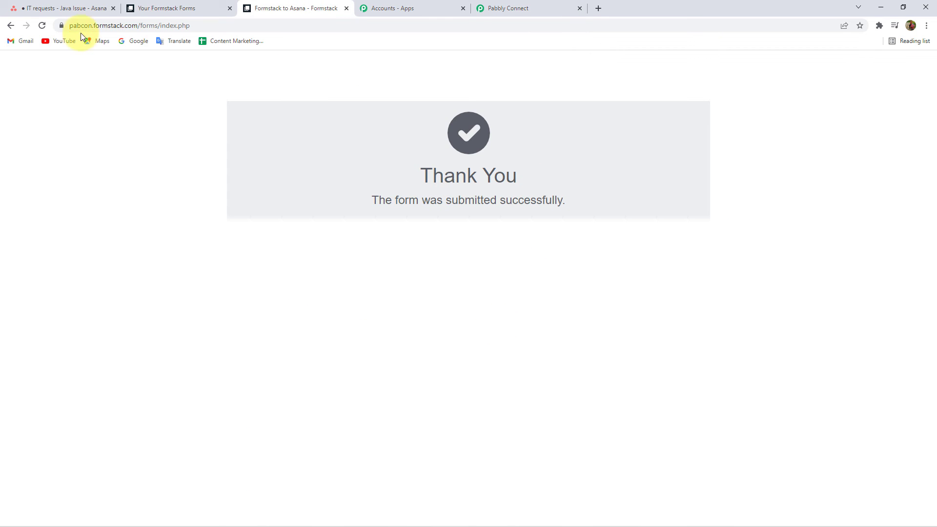
click(41, 26)
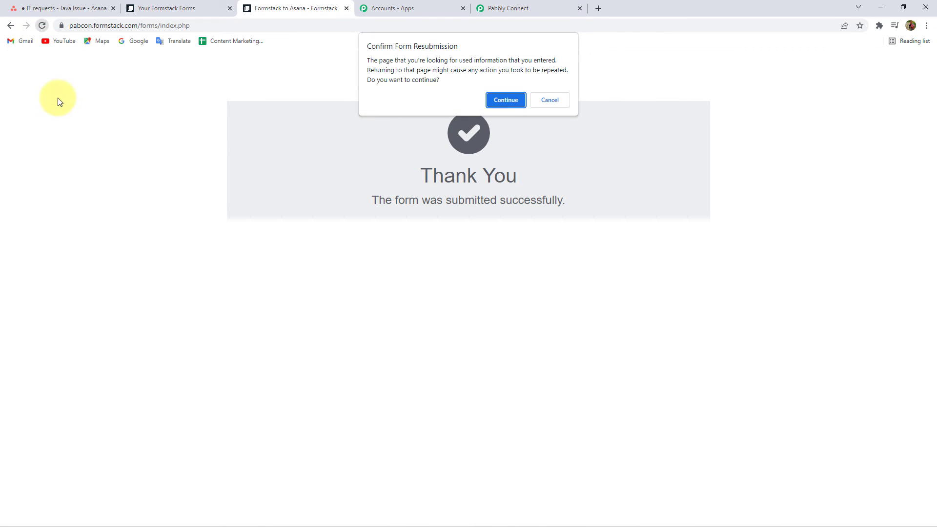
click(506, 100)
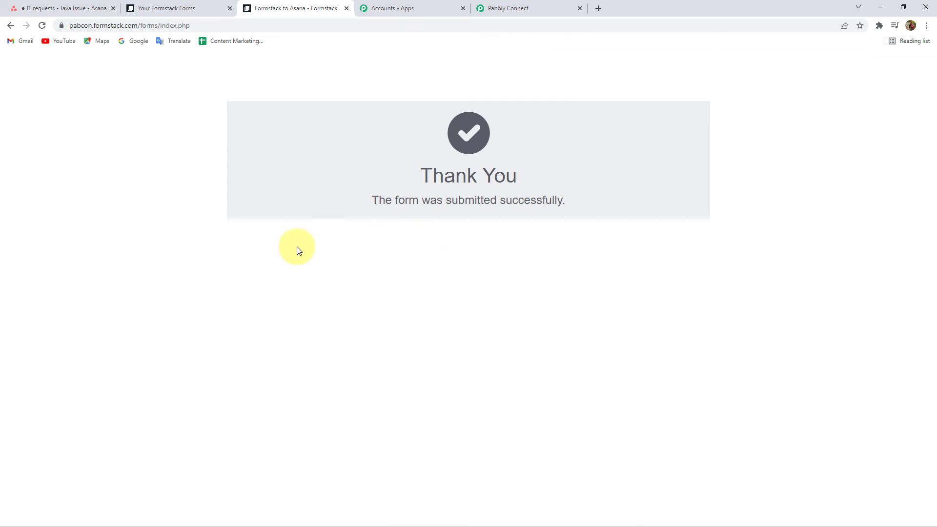
Review the workflow's trigger and action and the Formstack forms list, check Asana's To do column for new tasks, and return to Pabbly Connect
click(555, 6)
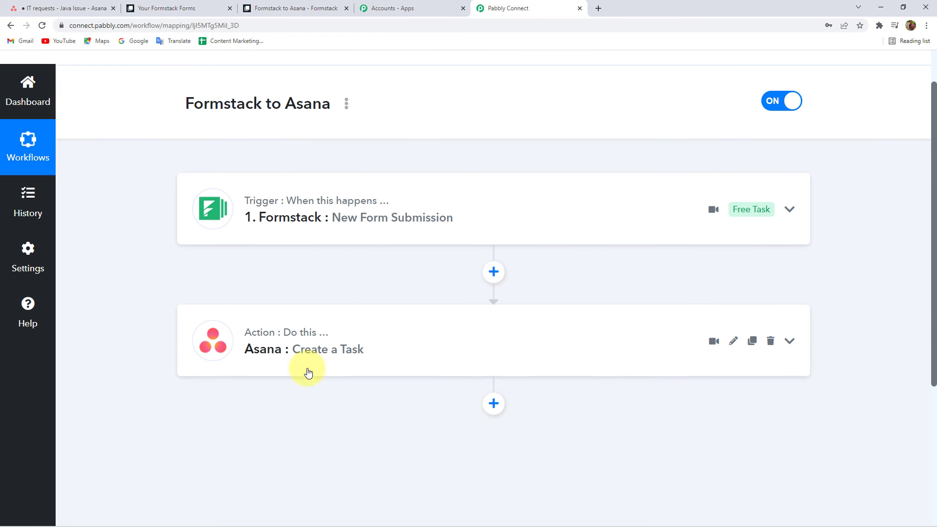
mouse_move(302, 336)
click(314, 9)
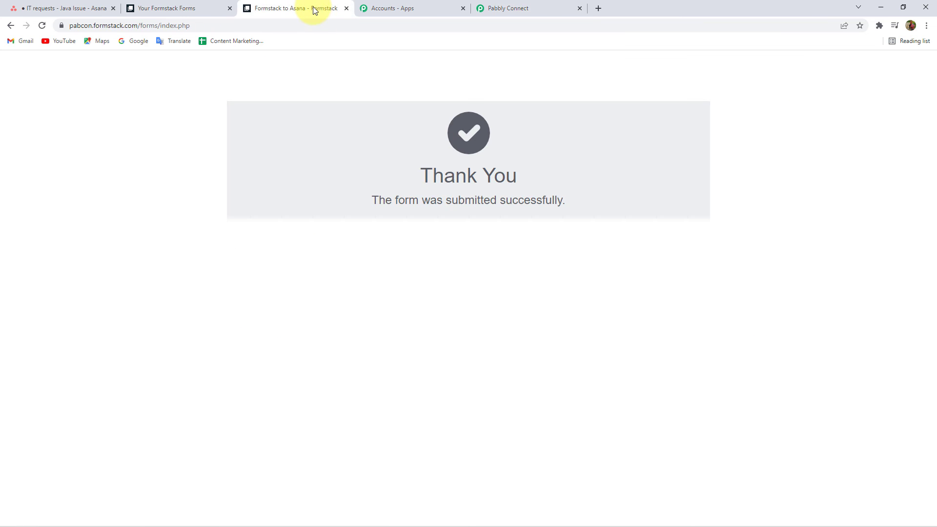
click(171, 7)
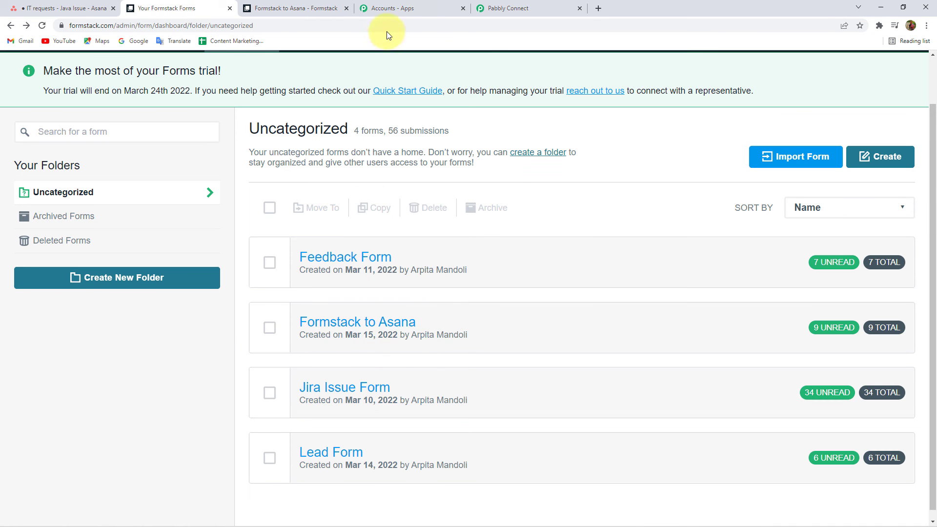
click(508, 8)
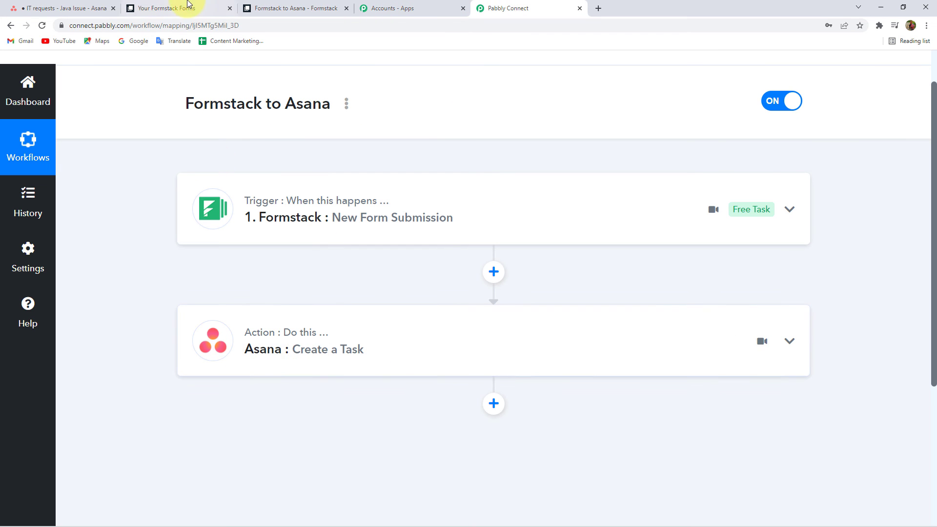
click(44, 6)
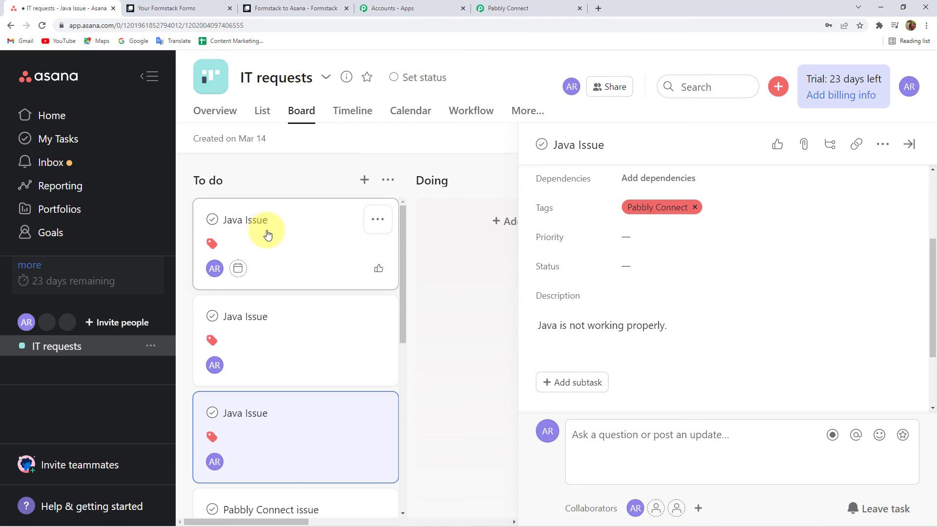
click(484, 6)
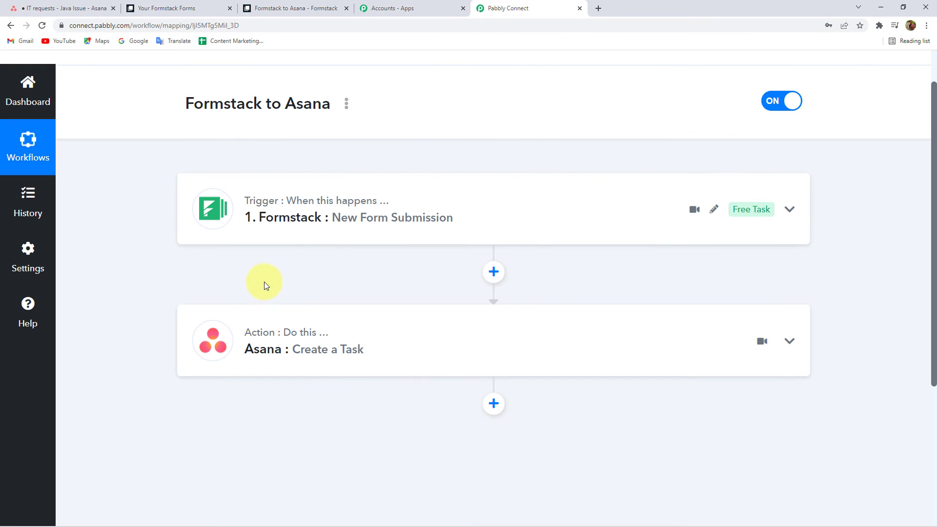